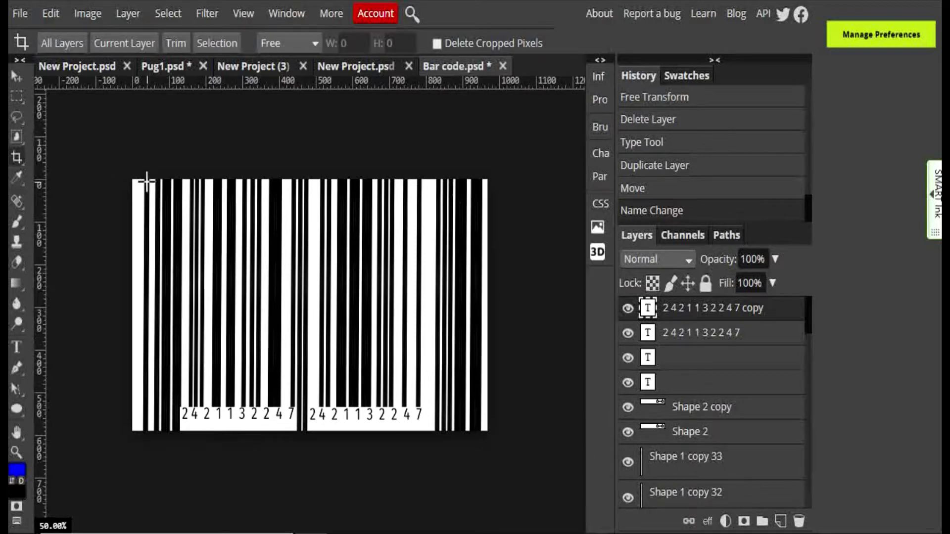
- Start a new blank document from the File menu beside the finished barcode
{"action": "left_click", "coordinate": [20, 13]}
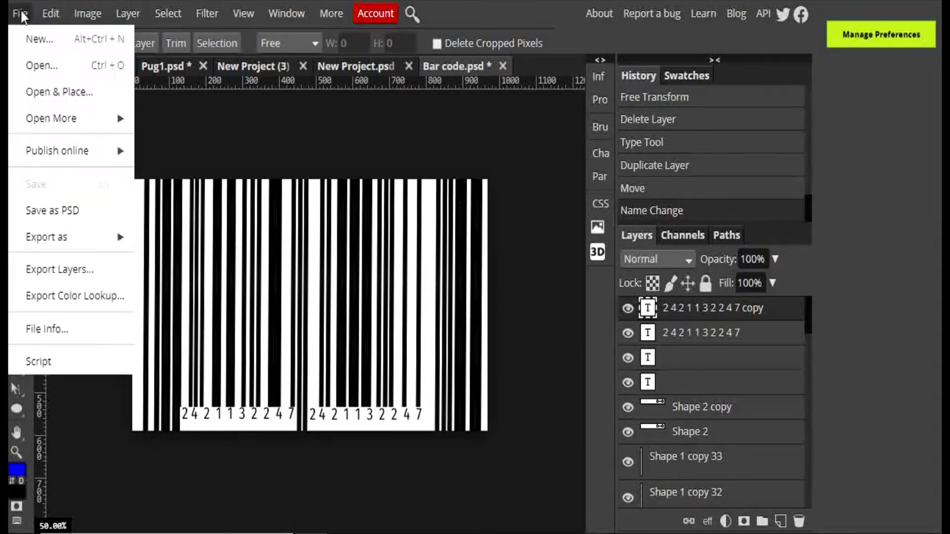
- Create the blank project, then draw a vertical Line shape down the canvas left edge
{"action": "left_click", "coordinate": [40, 42]}
{"action": "left_click", "coordinate": [192, 225]}
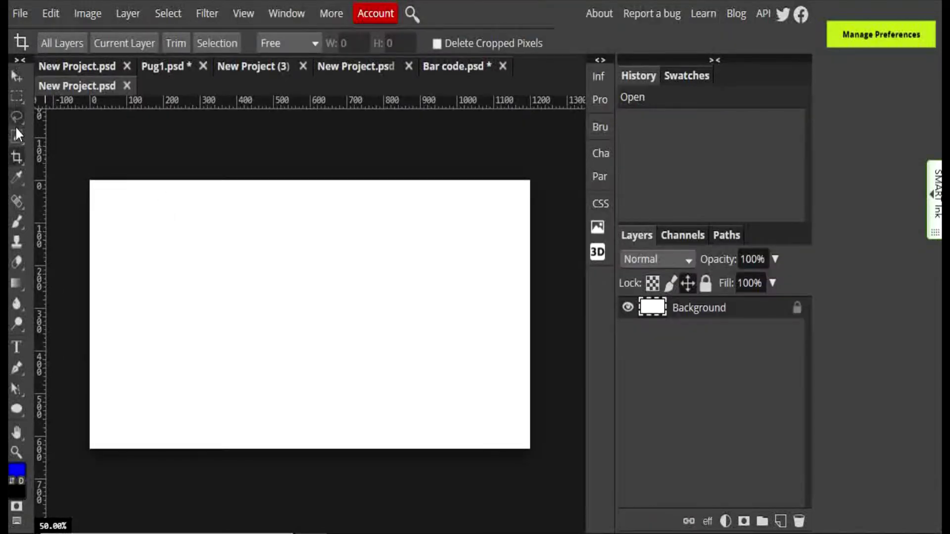
{"action": "left_click", "coordinate": [15, 411]}
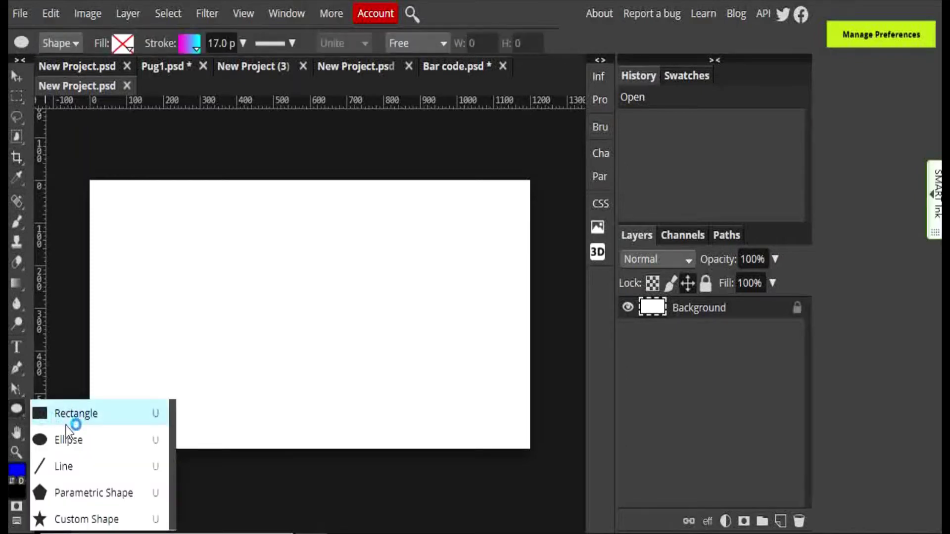
{"action": "left_click", "coordinate": [81, 468]}
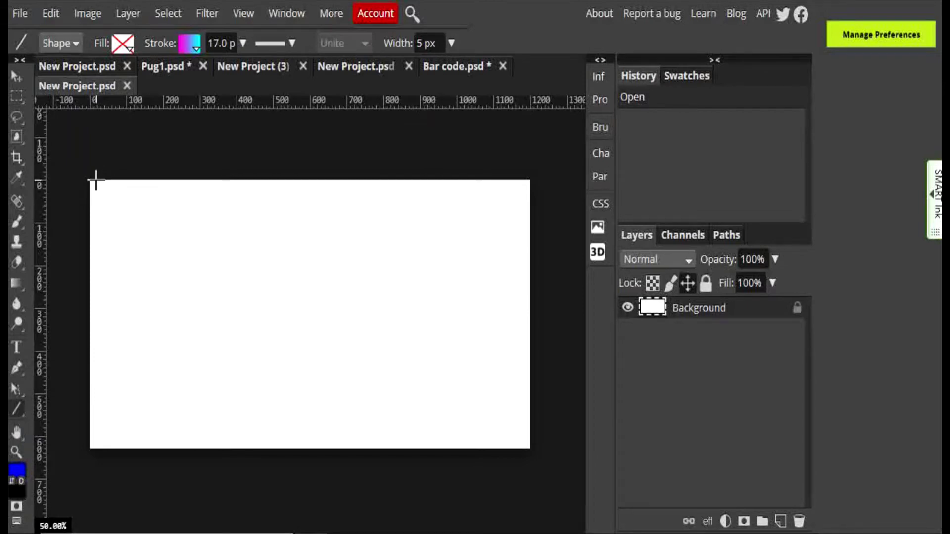
{"action": "left_click_drag", "start_coordinate": [94, 182], "coordinate": [94, 458]}
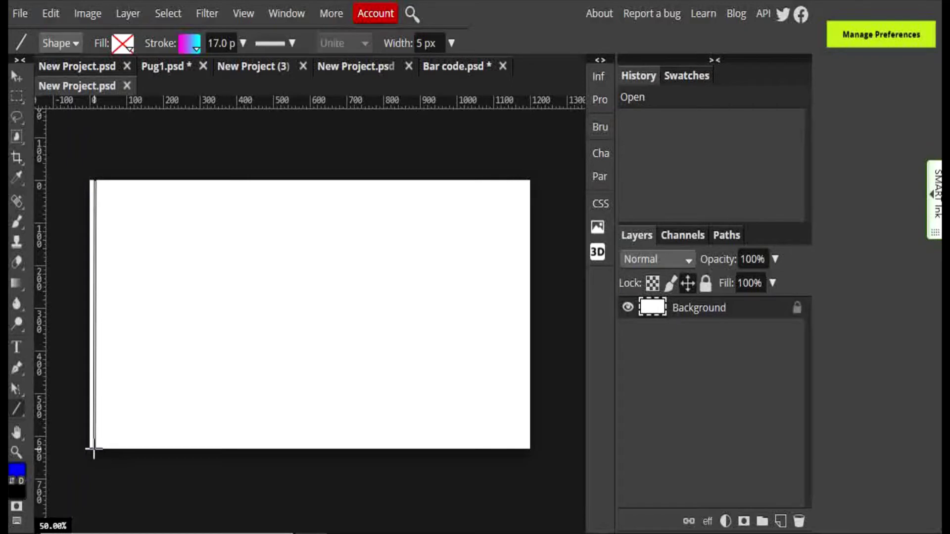
{"action": "left_click_drag", "start_coordinate": [94, 453], "coordinate": [95, 455]}
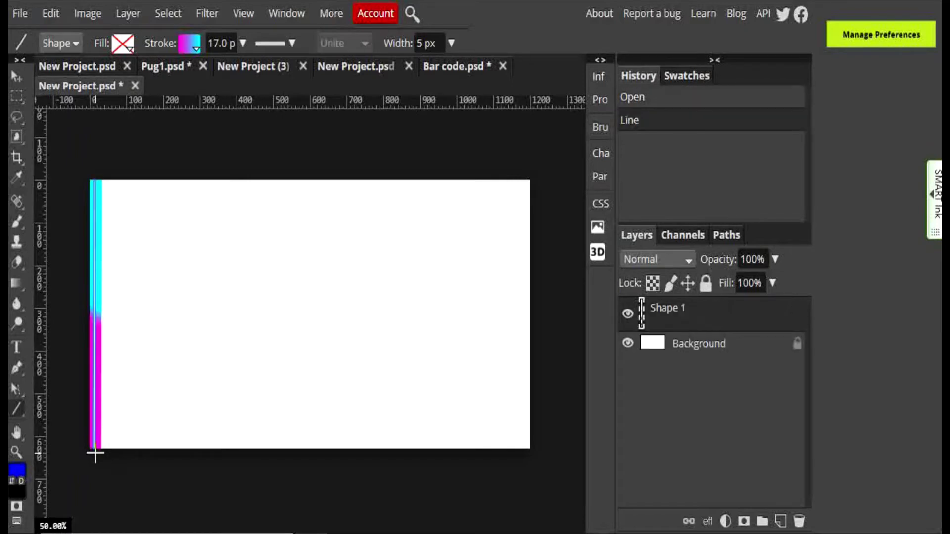
- Give the line no stroke and a solid black fill instead of the gradient
{"action": "left_click", "coordinate": [190, 45]}
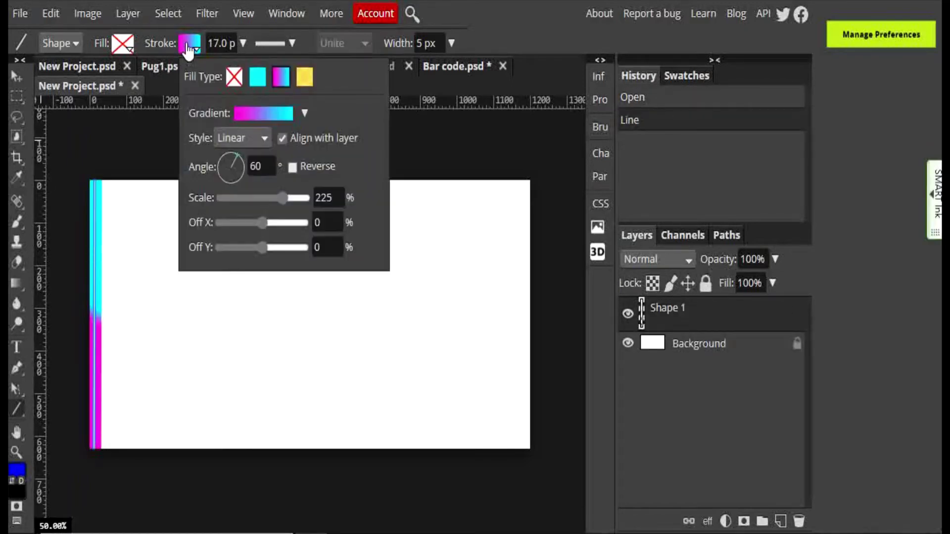
{"action": "left_click", "coordinate": [234, 77]}
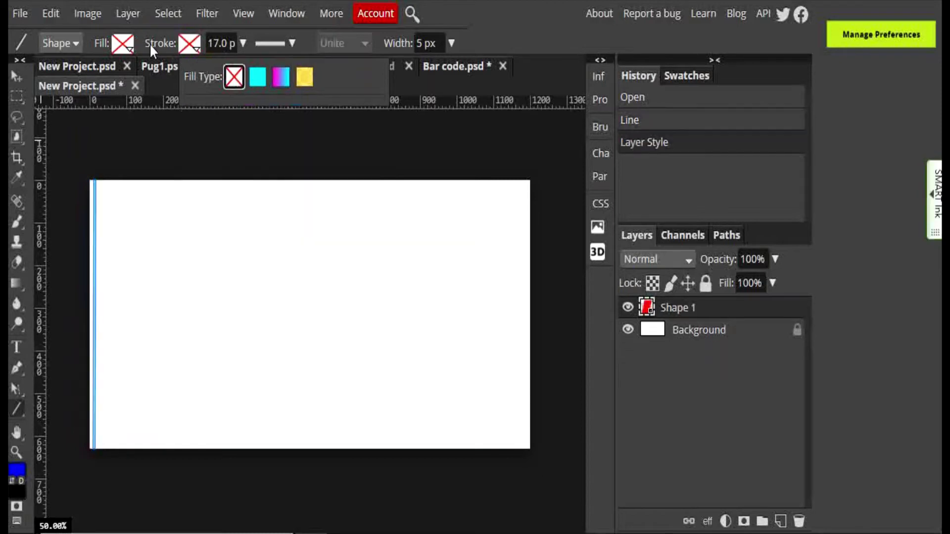
{"action": "left_click", "coordinate": [122, 43]}
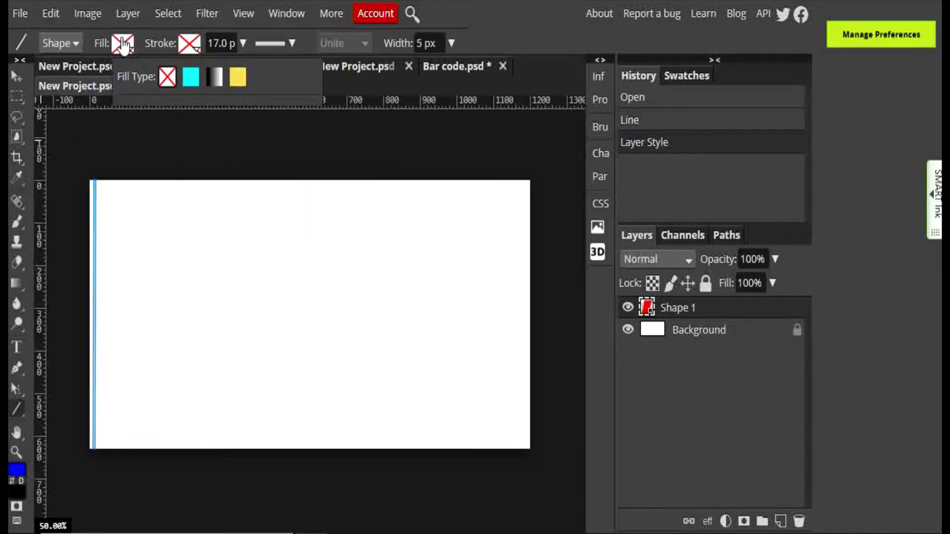
{"action": "left_click", "coordinate": [190, 77]}
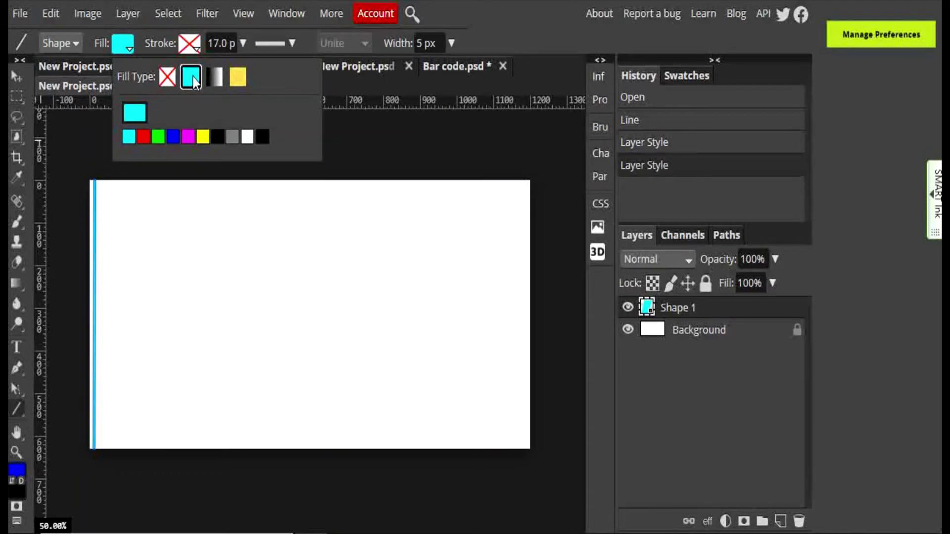
{"action": "left_click", "coordinate": [264, 136]}
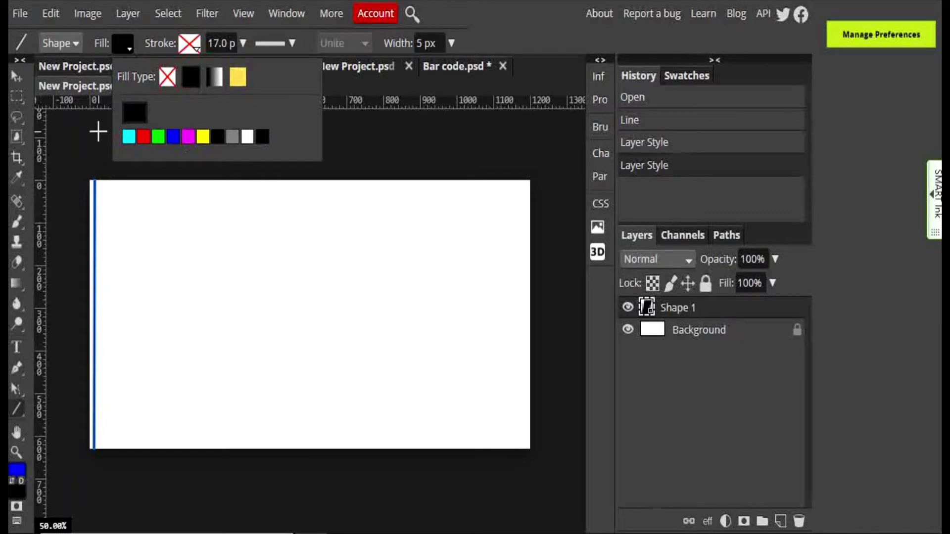
{"action": "left_click", "coordinate": [131, 13]}
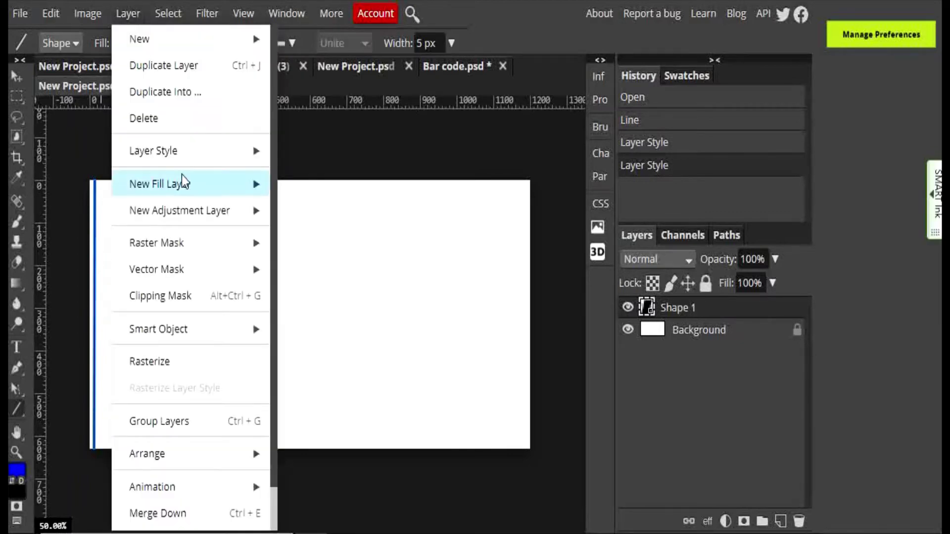
- Duplicate the line twice, shifting each copy right, and check reference barcode images
{"action": "left_click", "coordinate": [164, 66]}
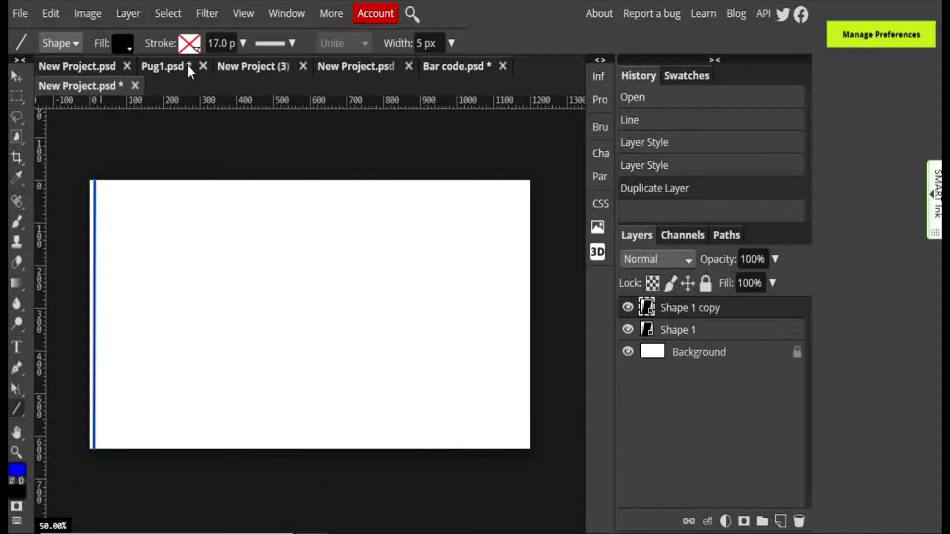
{"action": "left_click", "coordinate": [16, 76]}
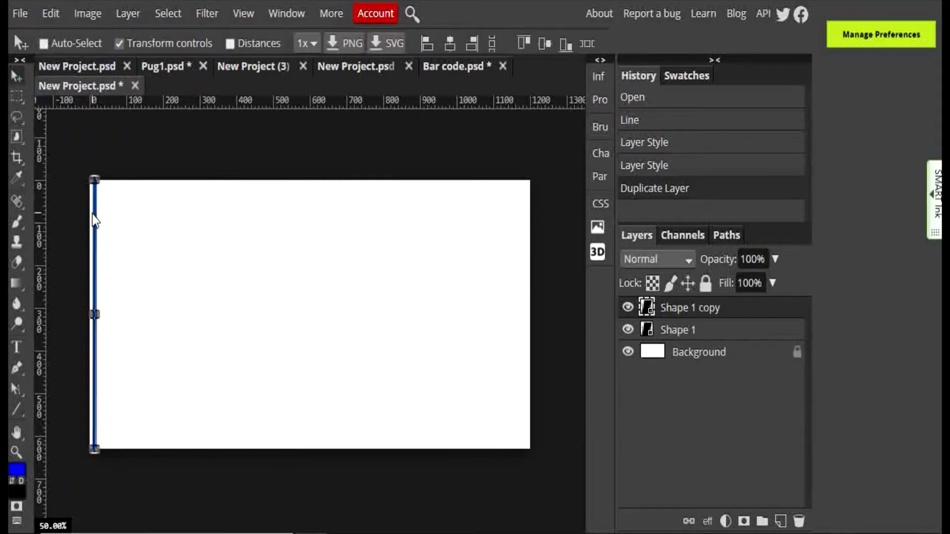
{"action": "left_click_drag", "start_coordinate": [95, 219], "coordinate": [103, 223]}
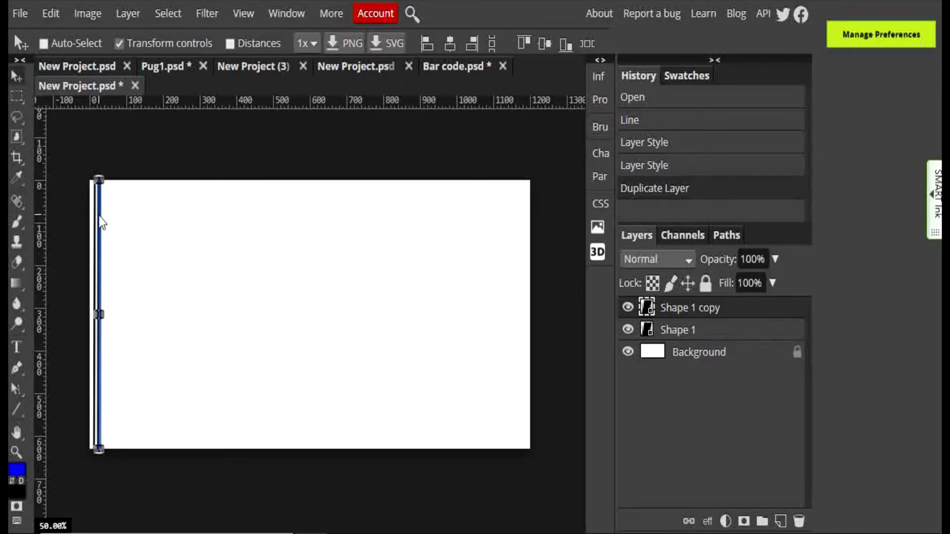
{"action": "left_click", "coordinate": [127, 13]}
{"action": "left_click", "coordinate": [167, 65]}
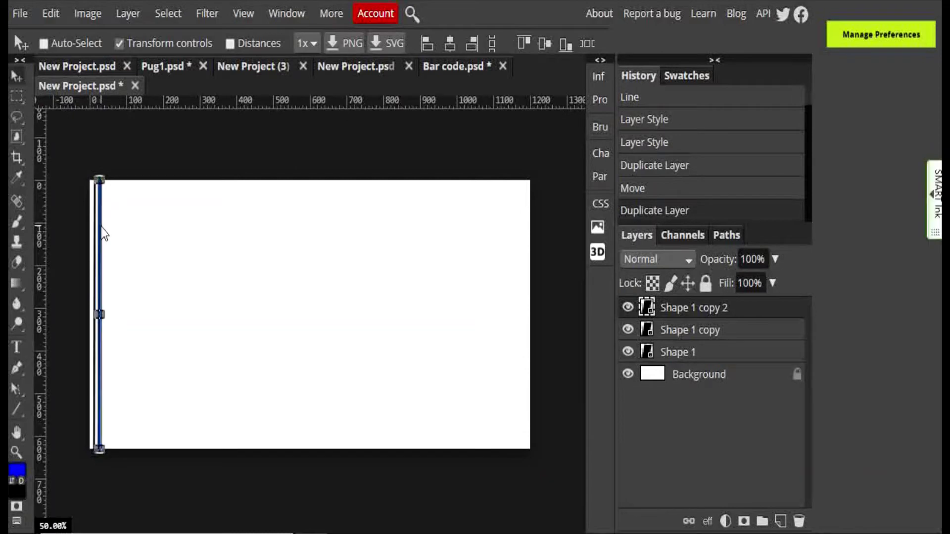
{"action": "left_click_drag", "start_coordinate": [103, 234], "coordinate": [108, 237]}
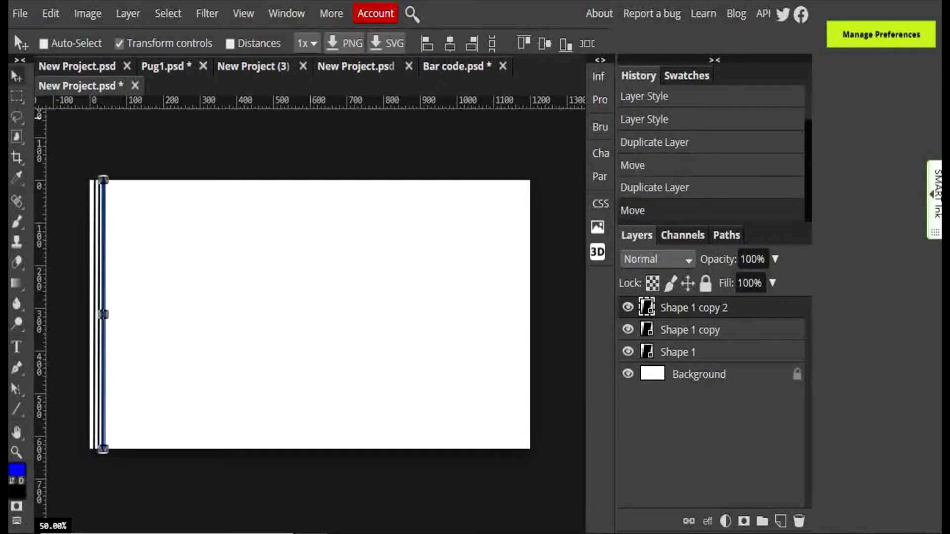
{"action": "key", "text": "alt+Tab"}
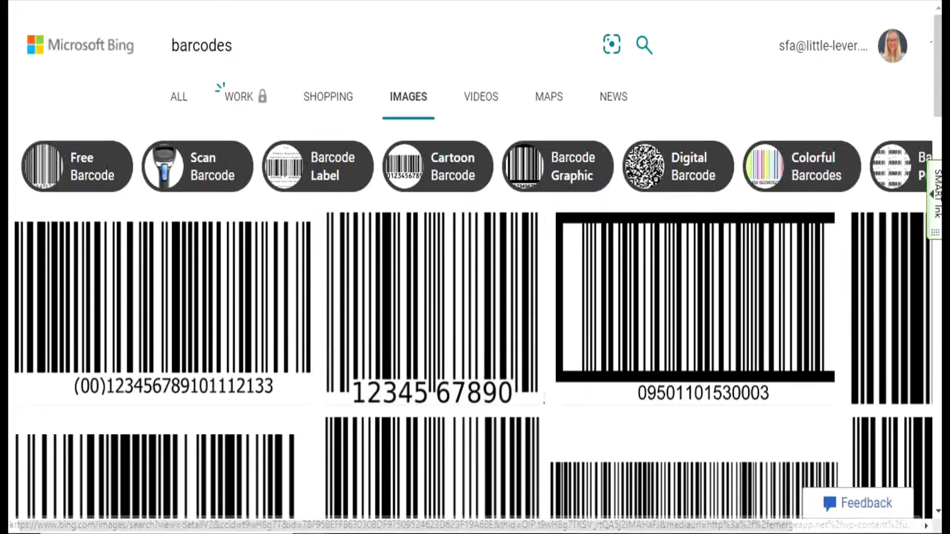
{"action": "key", "text": "alt+Tab"}
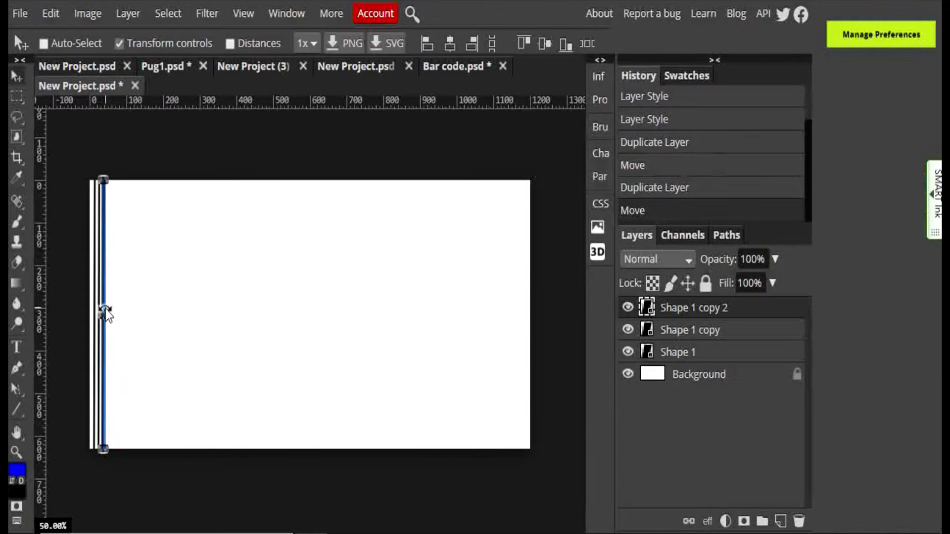
- Give the newest line a solid black stroke thinned to 4.4 pt
{"action": "left_click", "coordinate": [16, 410]}
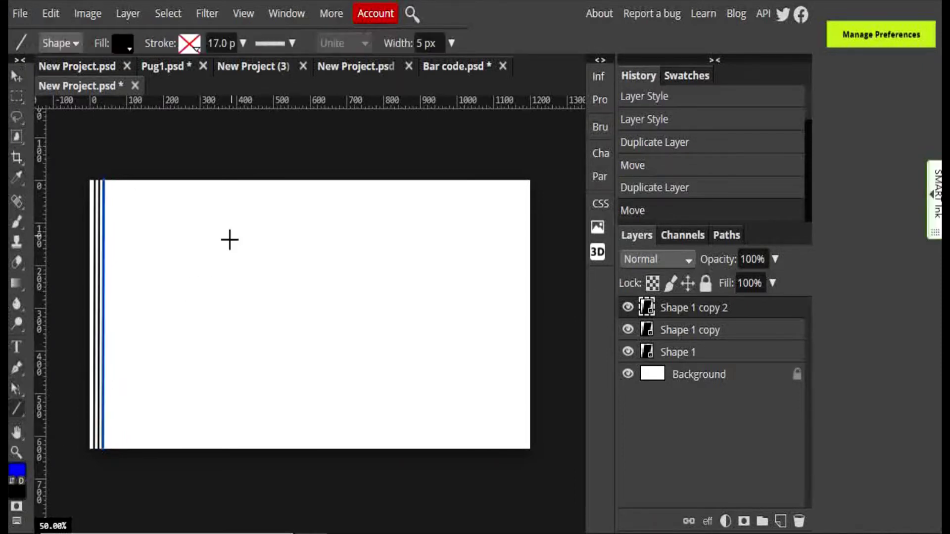
{"action": "left_click", "coordinate": [190, 44]}
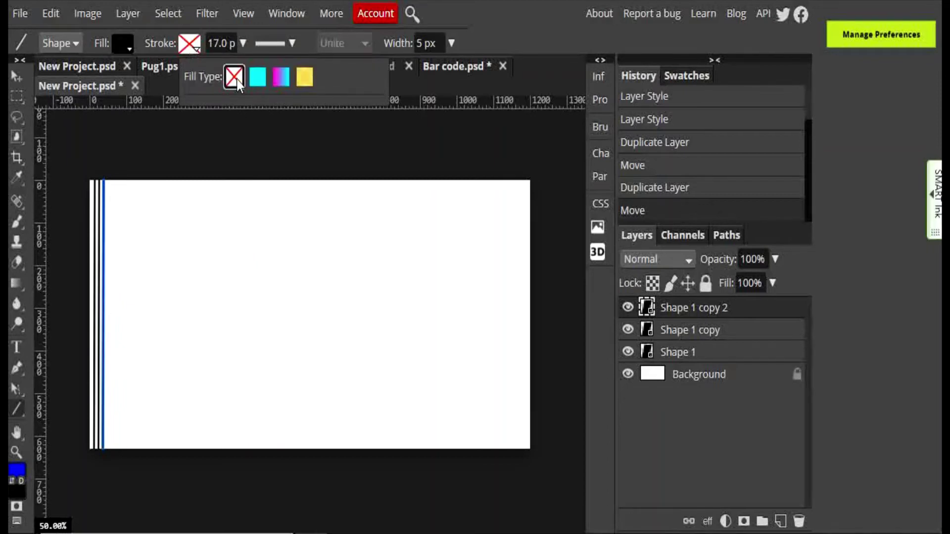
{"action": "left_click", "coordinate": [258, 78]}
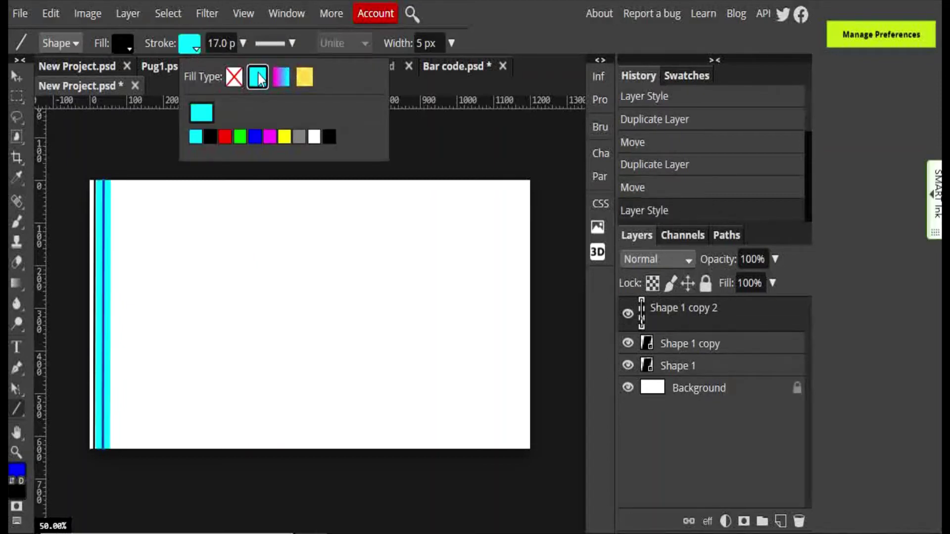
{"action": "left_click", "coordinate": [330, 138]}
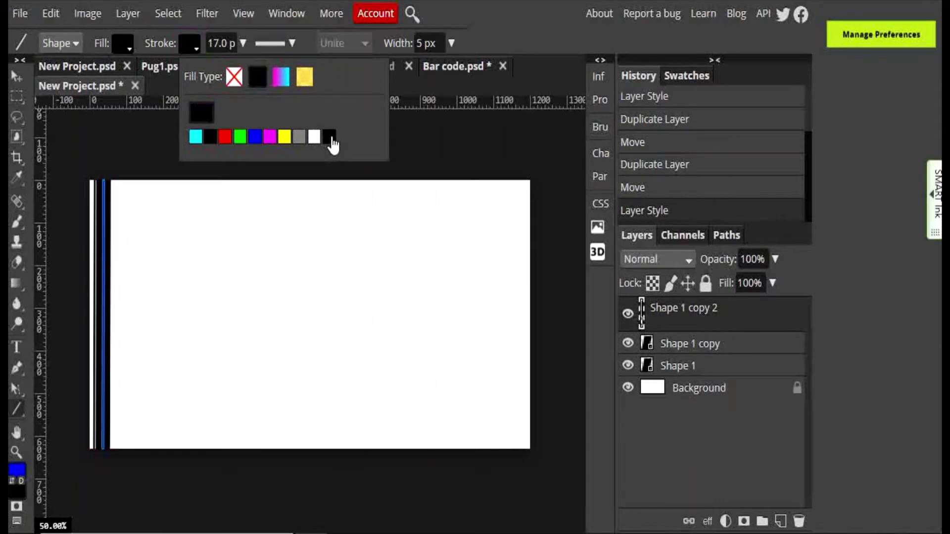
{"action": "left_click", "coordinate": [226, 43]}
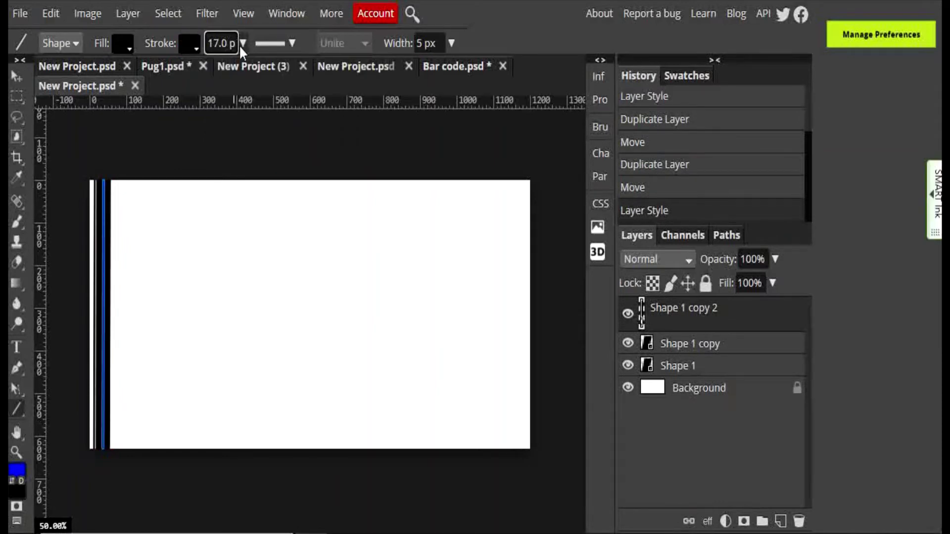
{"action": "left_click_drag", "start_coordinate": [238, 67], "coordinate": [221, 68]}
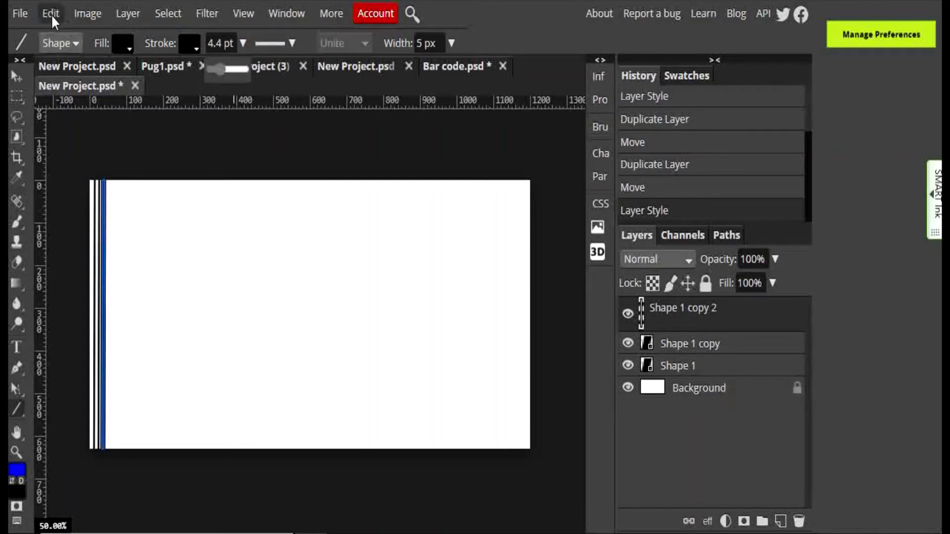
- Duplicate the line three times, moving each copy further right
{"action": "left_click", "coordinate": [128, 13]}
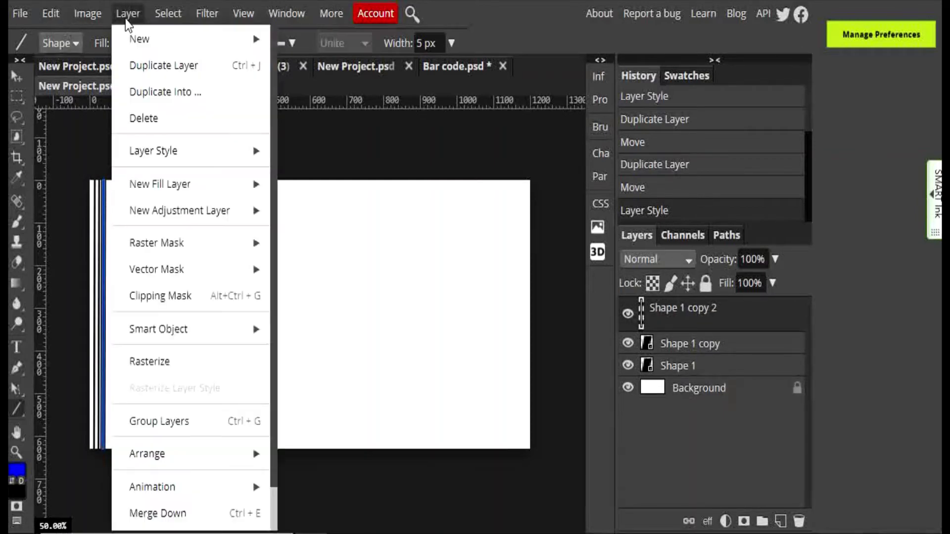
{"action": "left_click", "coordinate": [159, 64]}
{"action": "left_click", "coordinate": [18, 75]}
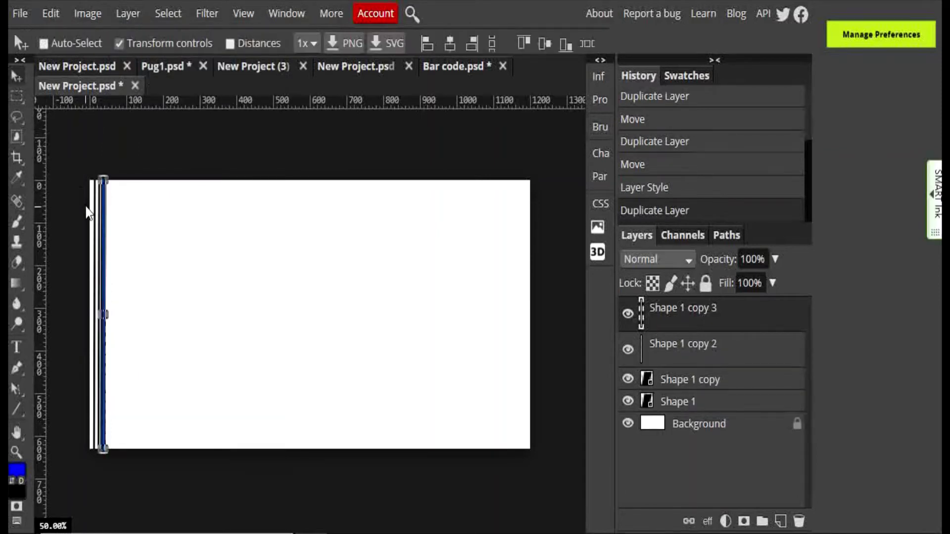
{"action": "left_click_drag", "start_coordinate": [106, 232], "coordinate": [116, 232]}
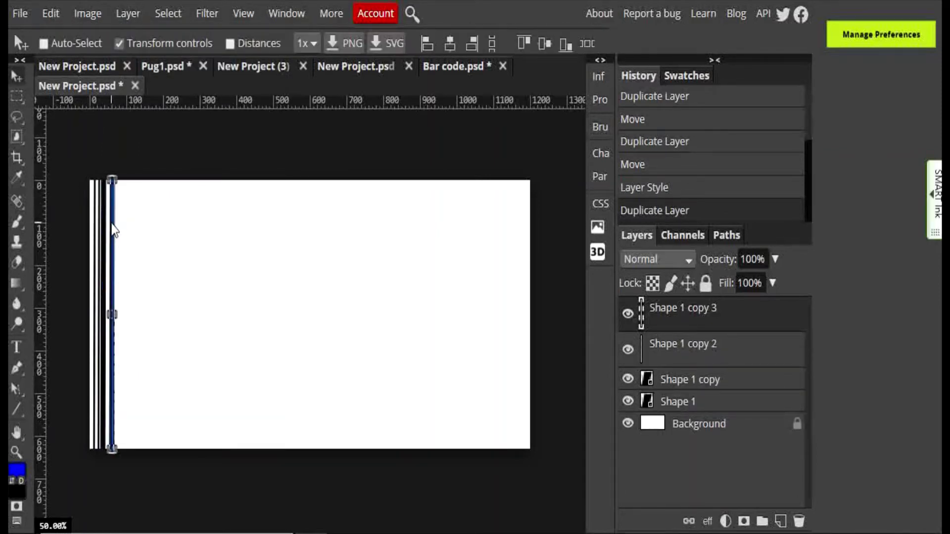
{"action": "left_click", "coordinate": [128, 13]}
{"action": "left_click", "coordinate": [159, 64]}
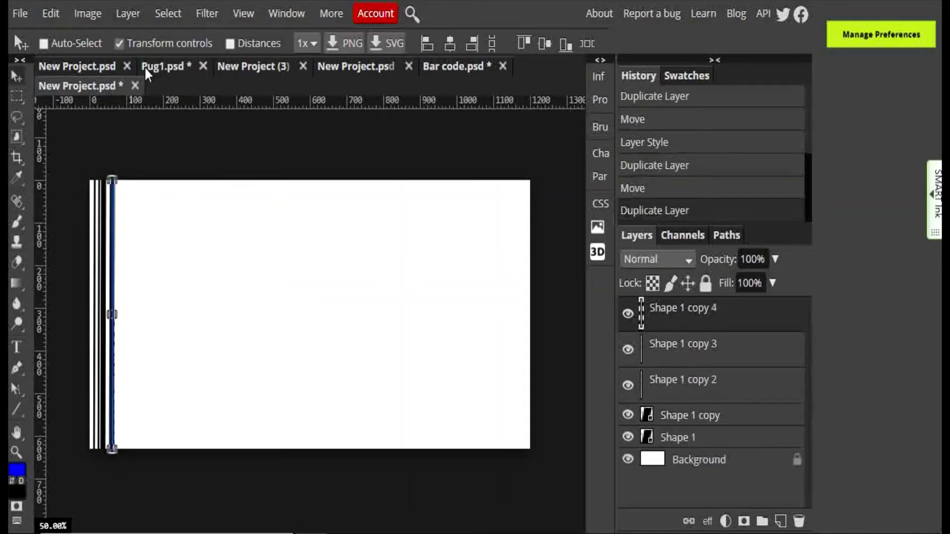
{"action": "left_click_drag", "start_coordinate": [112, 235], "coordinate": [123, 237]}
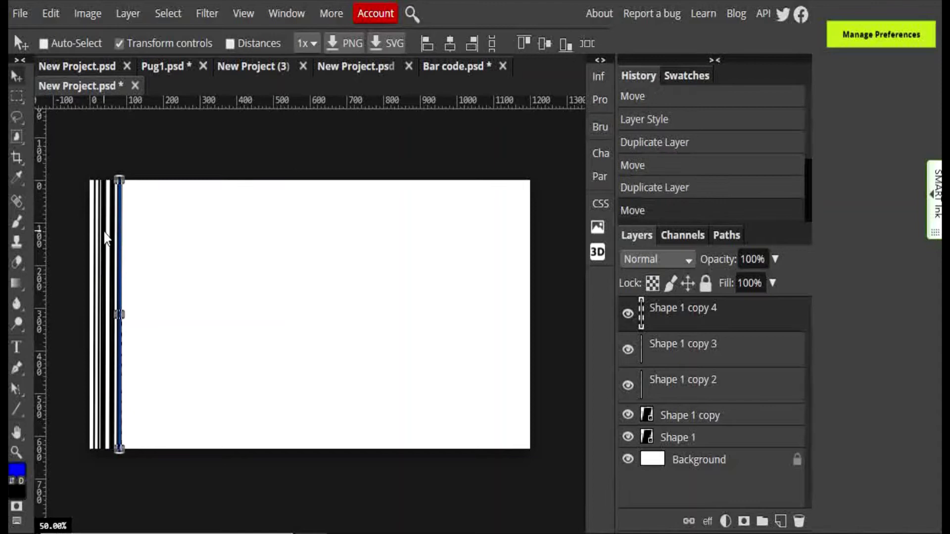
{"action": "left_click", "coordinate": [129, 13]}
{"action": "left_click", "coordinate": [159, 65]}
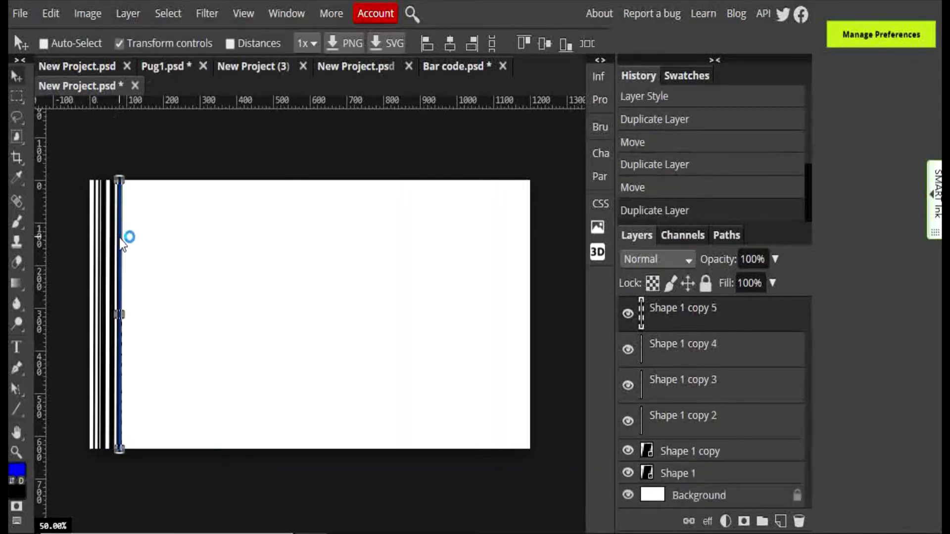
{"action": "left_click_drag", "start_coordinate": [119, 241], "coordinate": [134, 246]}
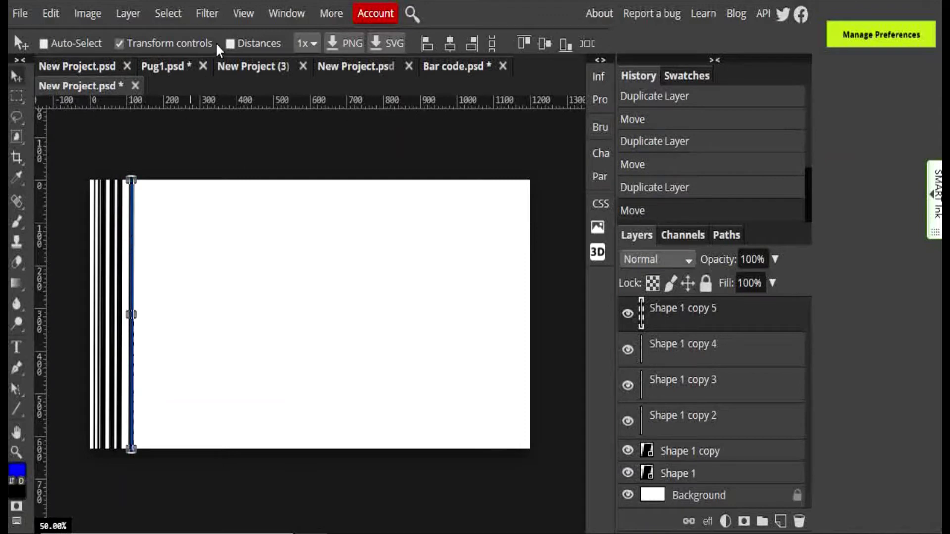
- Thin the newest line's stroke to 1.5 pt
{"action": "left_click", "coordinate": [16, 410]}
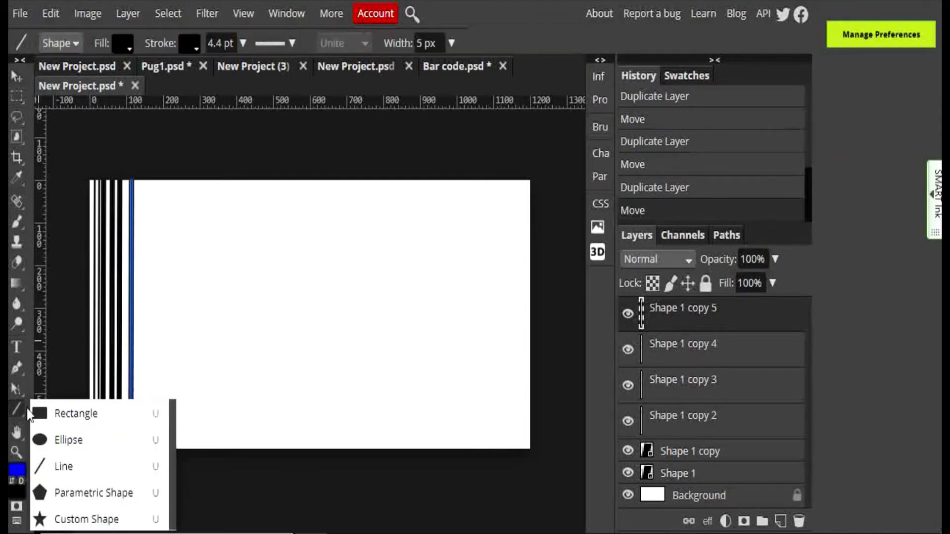
{"action": "left_click", "coordinate": [222, 43]}
{"action": "left_click", "coordinate": [242, 43]}
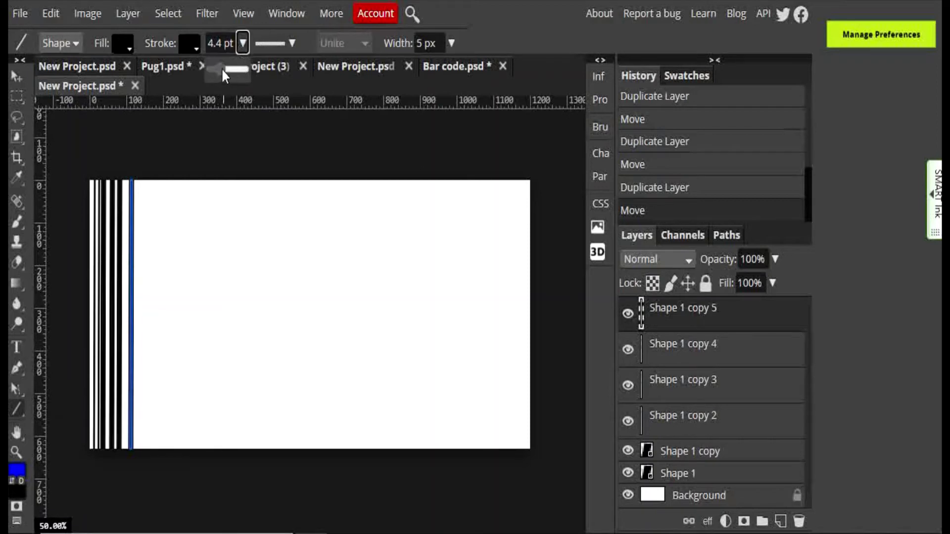
{"action": "left_click_drag", "start_coordinate": [222, 68], "coordinate": [216, 67]}
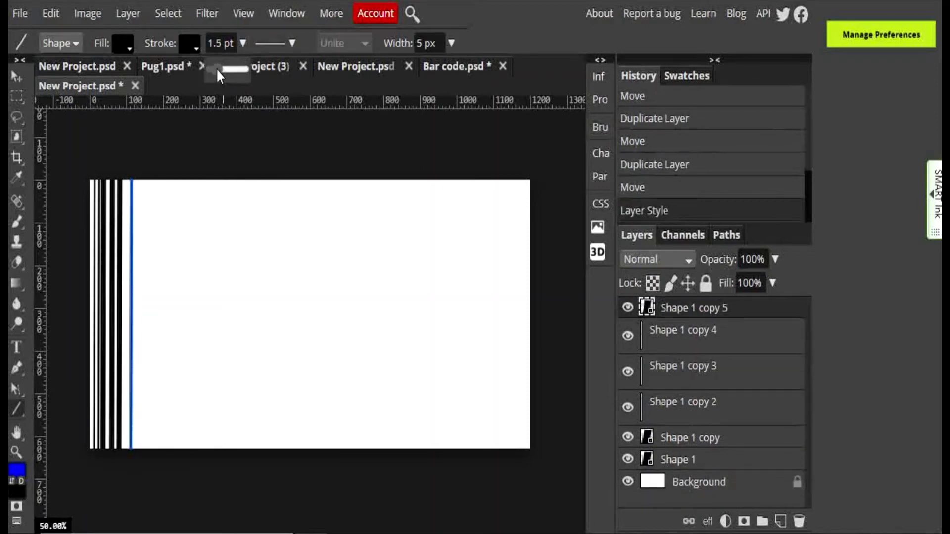
- Duplicate the thin line three more times, spacing each copy to the right
{"action": "left_click", "coordinate": [128, 14]}
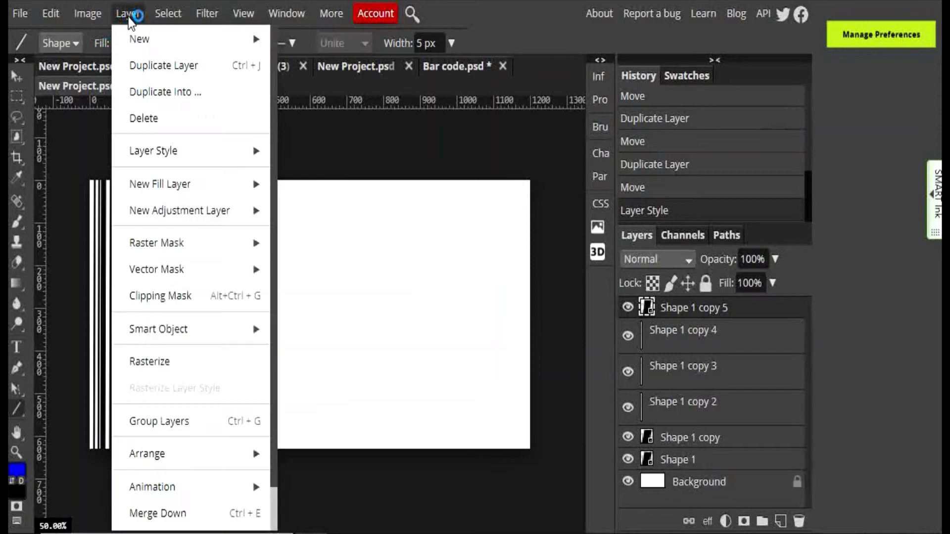
{"action": "left_click", "coordinate": [171, 66]}
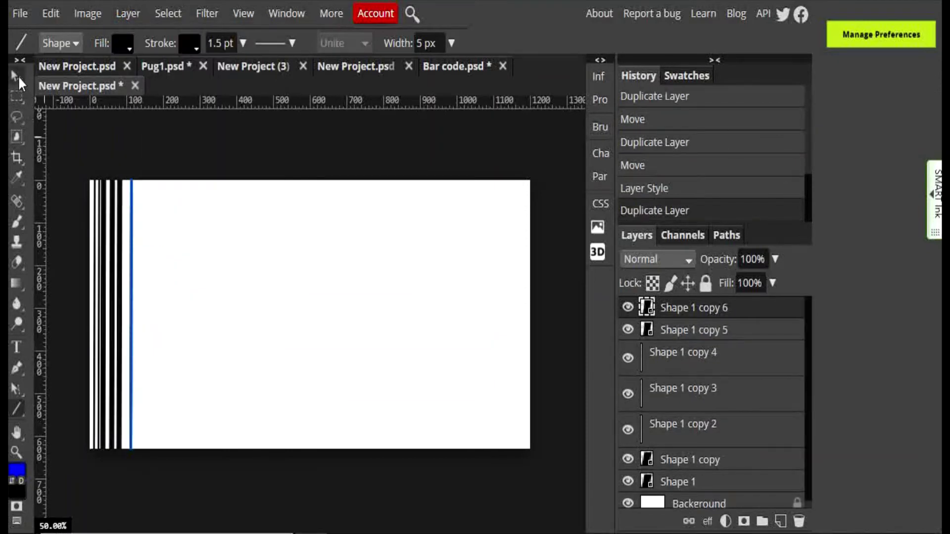
{"action": "key", "text": "v"}
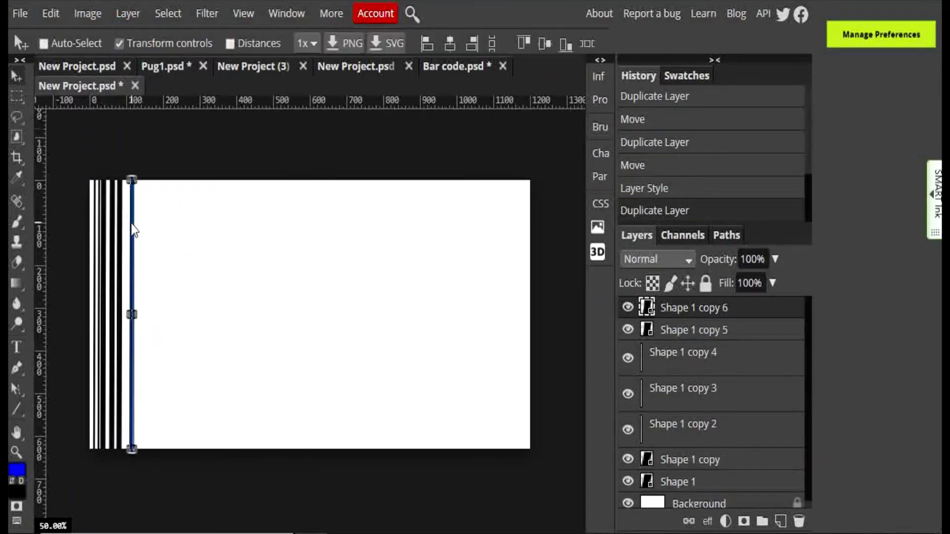
{"action": "left_click_drag", "start_coordinate": [136, 231], "coordinate": [137, 228]}
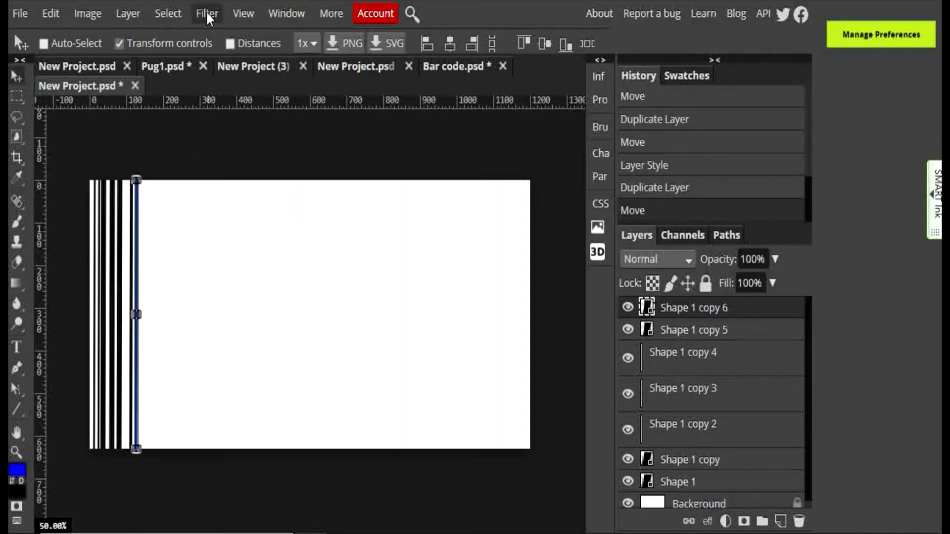
{"action": "left_click", "coordinate": [127, 13]}
{"action": "left_click", "coordinate": [147, 68]}
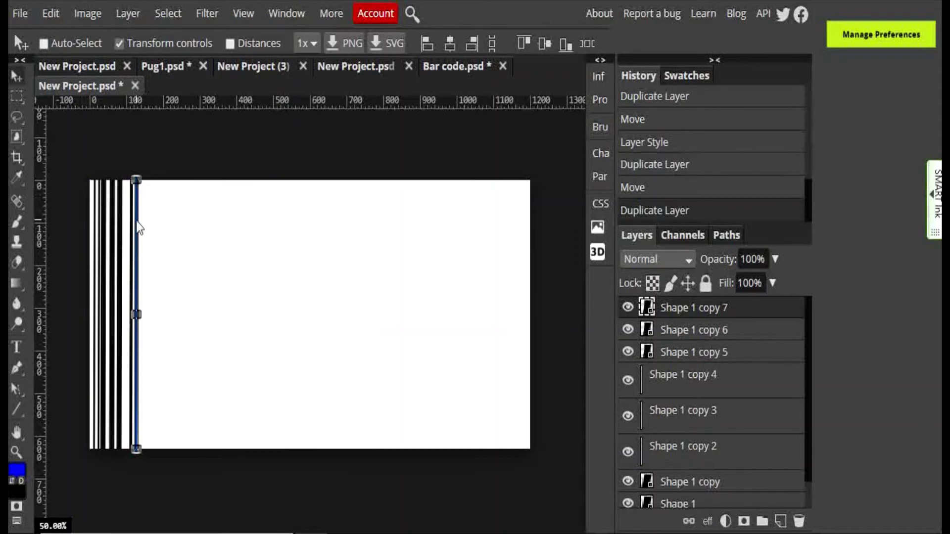
{"action": "left_click_drag", "start_coordinate": [135, 226], "coordinate": [141, 226]}
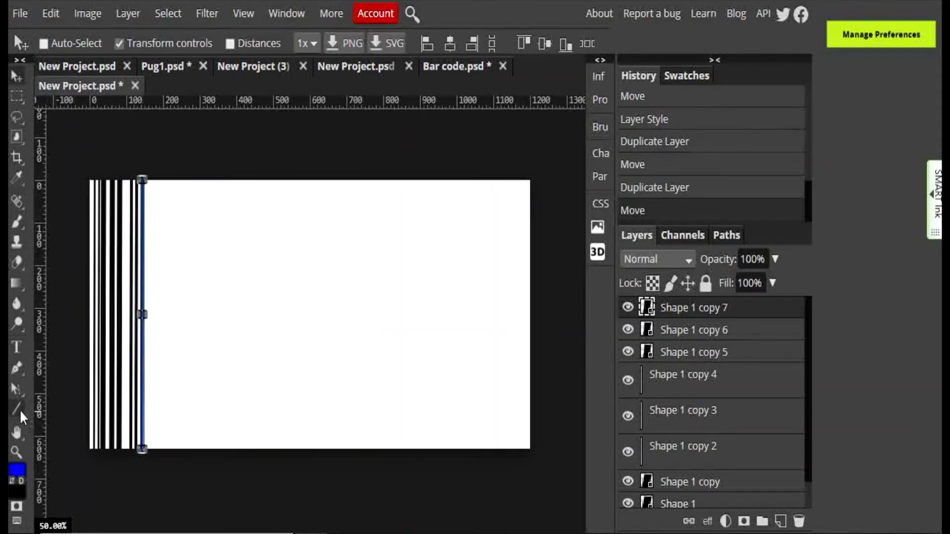
{"action": "left_click", "coordinate": [127, 13]}
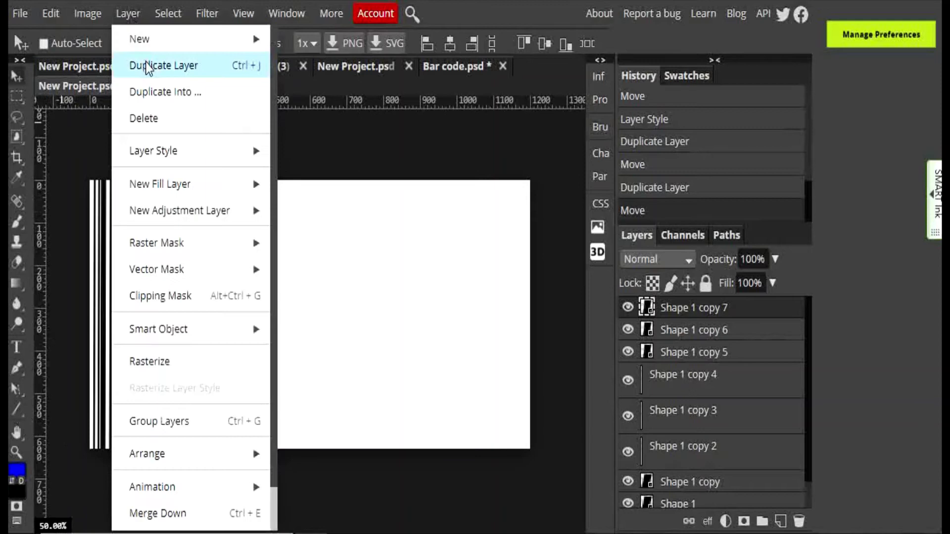
{"action": "left_click", "coordinate": [186, 66]}
{"action": "left_click_drag", "start_coordinate": [146, 241], "coordinate": [156, 241]}
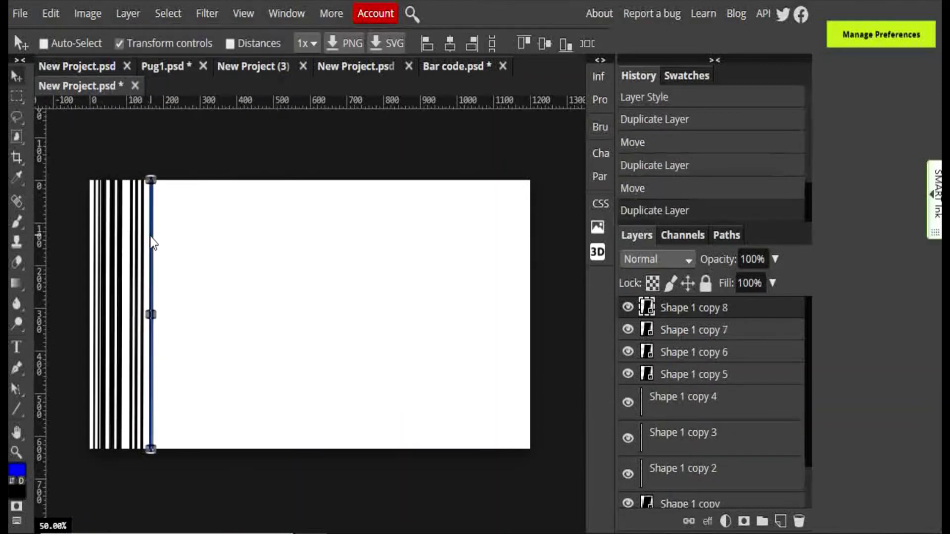
- Thicken the newest line's stroke to about 3.5 pt and a little more
{"action": "left_click", "coordinate": [19, 411]}
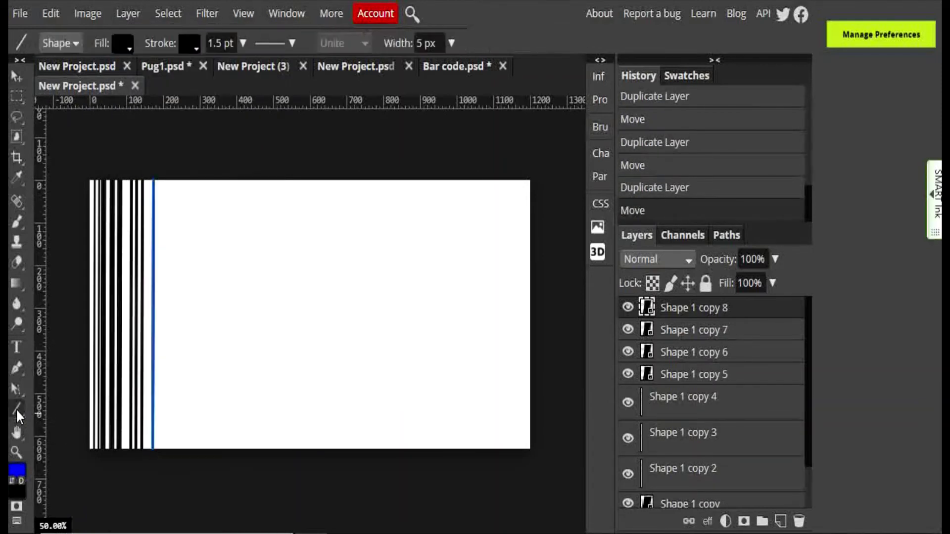
{"action": "left_click", "coordinate": [243, 44]}
{"action": "left_click_drag", "start_coordinate": [227, 67], "coordinate": [218, 71]}
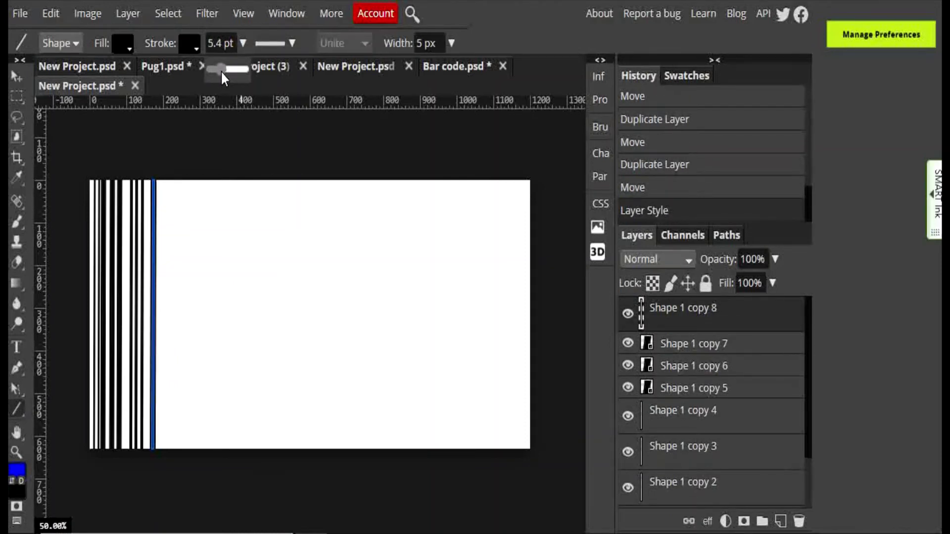
{"action": "left_click_drag", "start_coordinate": [220, 71], "coordinate": [222, 70]}
- Duplicate the thick line once more and slide the copy right beside the others
{"action": "left_click", "coordinate": [128, 13]}
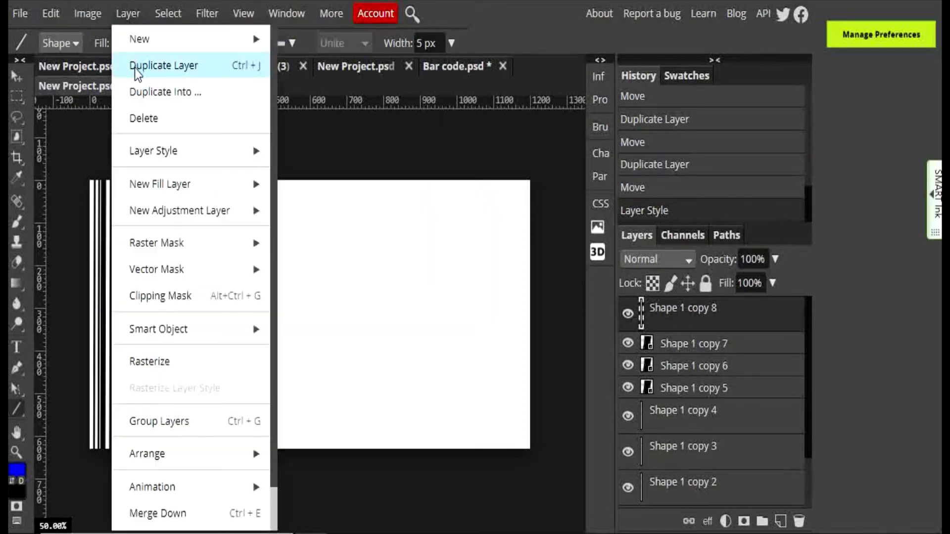
{"action": "left_click", "coordinate": [157, 66]}
{"action": "left_click", "coordinate": [16, 78]}
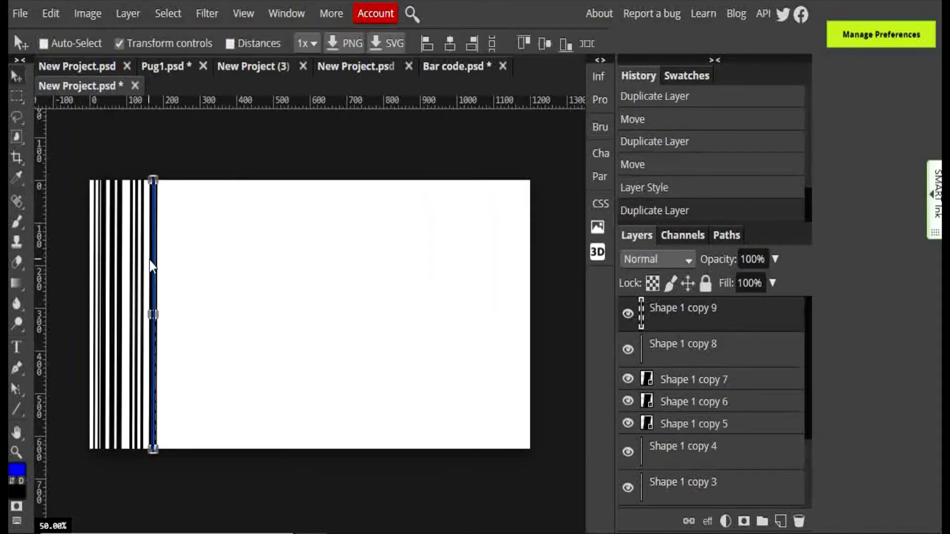
{"action": "left_click_drag", "start_coordinate": [153, 261], "coordinate": [167, 261]}
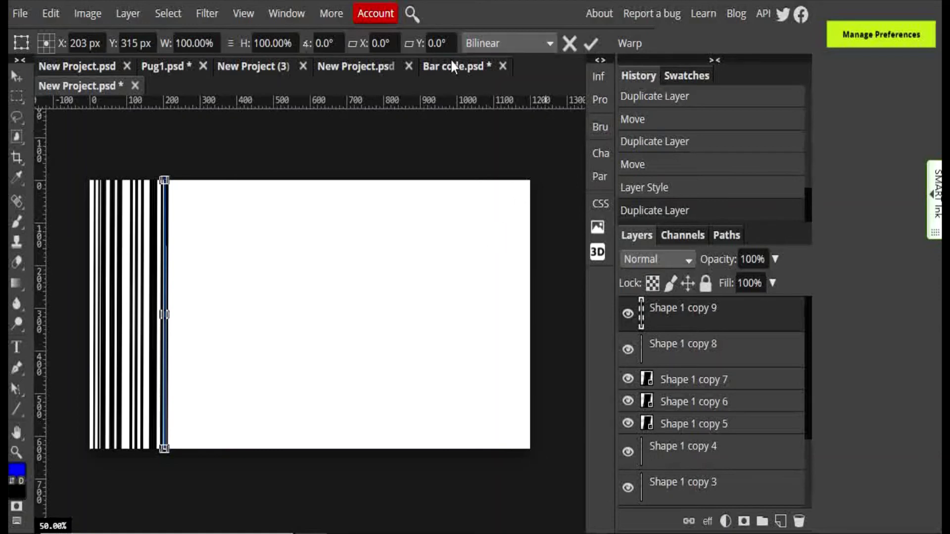
- Draw a rectangle across the bottom of the barcode stripes
{"action": "right_click", "coordinate": [17, 409]}
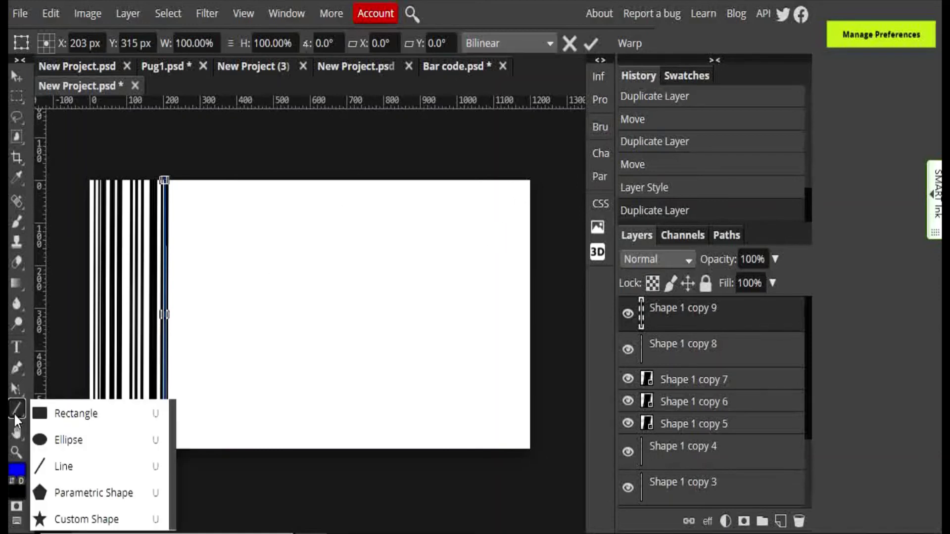
{"action": "left_click", "coordinate": [76, 413]}
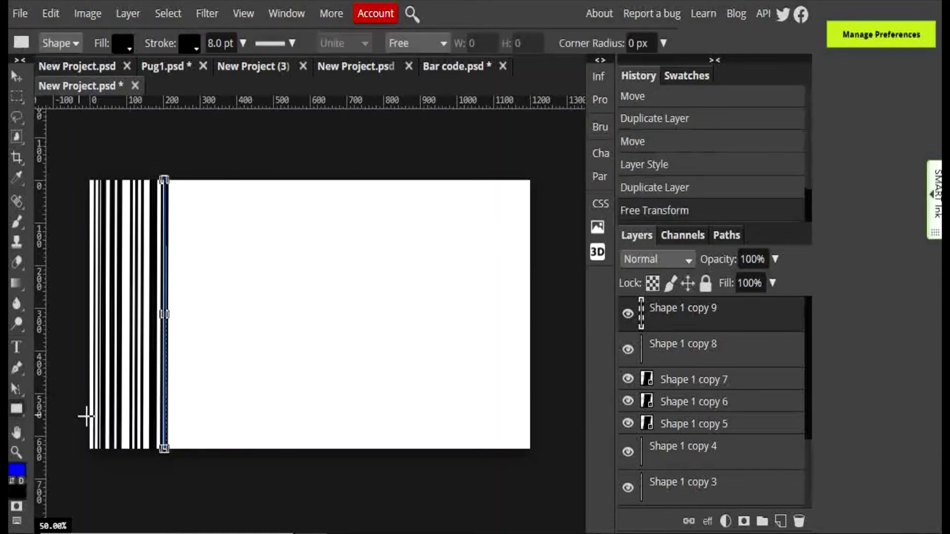
{"action": "mouse_move", "coordinate": [118, 424]}
{"action": "left_mouse_down"}
{"action": "mouse_move", "coordinate": [185, 450]}
{"action": "mouse_move", "coordinate": [283, 448]}
{"action": "left_mouse_up"}
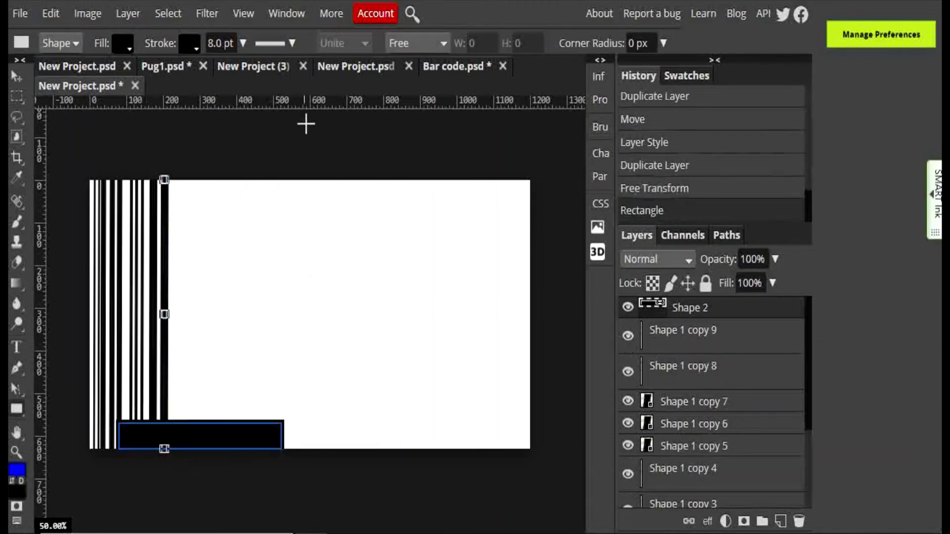
- Make the rectangle white with no outline, then view the finished Bar code document and reference images
{"action": "left_click", "coordinate": [189, 43]}
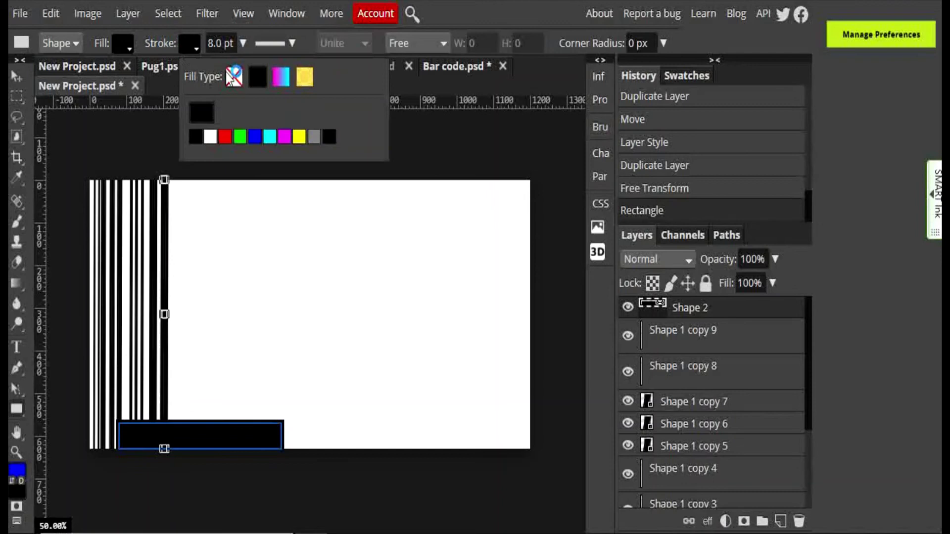
{"action": "left_click", "coordinate": [234, 77]}
{"action": "left_click", "coordinate": [123, 43]}
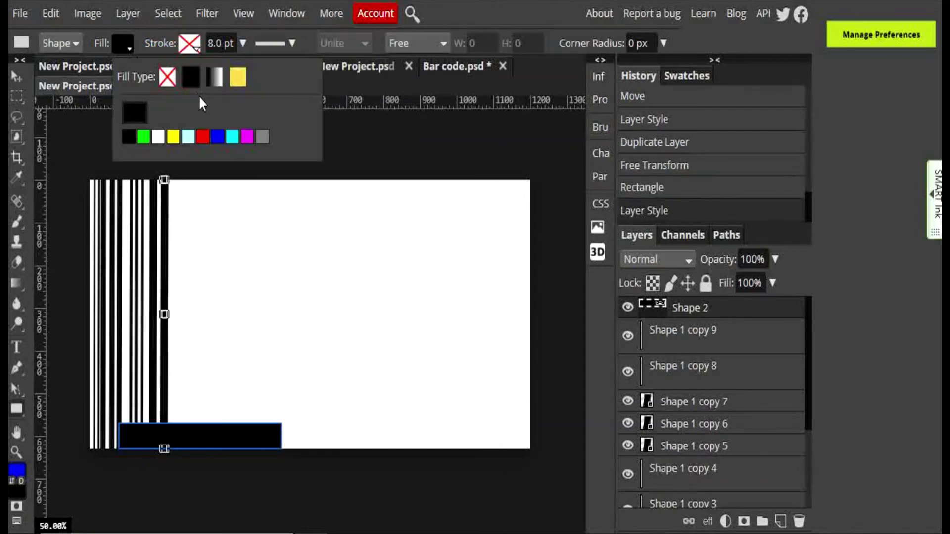
{"action": "left_click", "coordinate": [158, 137]}
{"action": "left_click", "coordinate": [454, 231]}
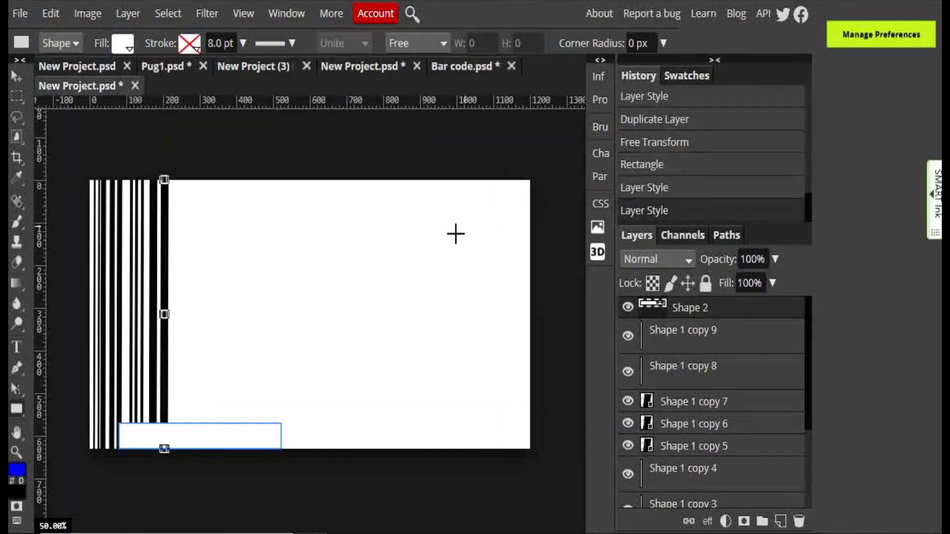
{"action": "left_click", "coordinate": [468, 66]}
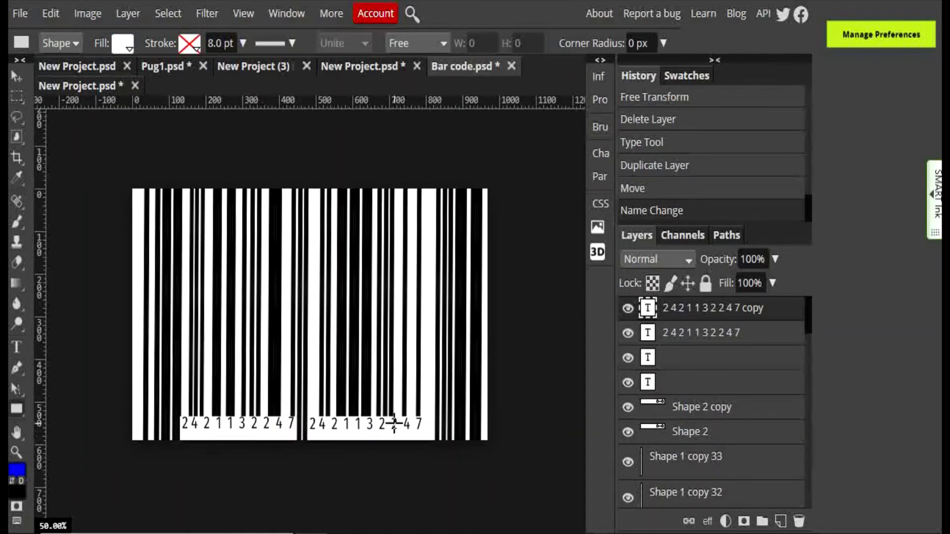
{"action": "key", "text": "alt+Tab"}
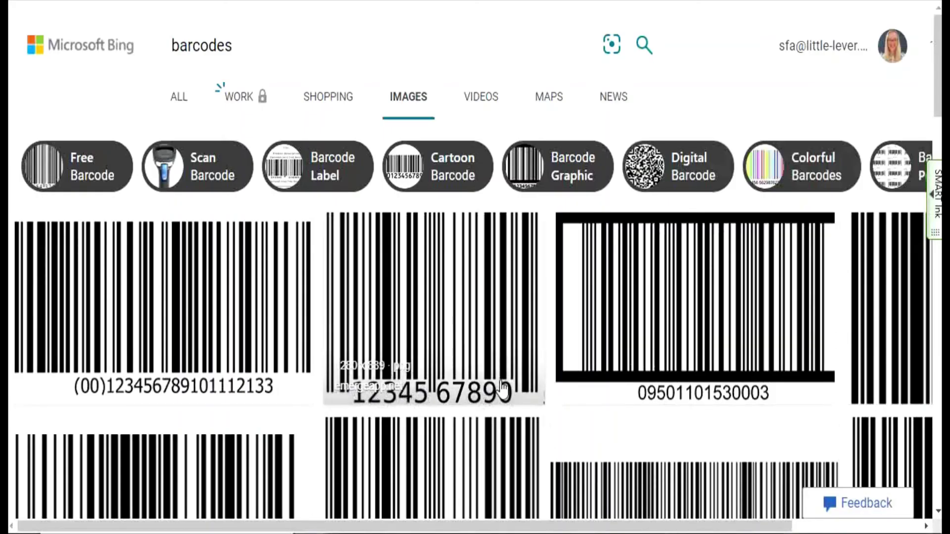
- Return from the Bing barcode image results to the Photopea project
{"action": "key", "text": "alt+Tab"}
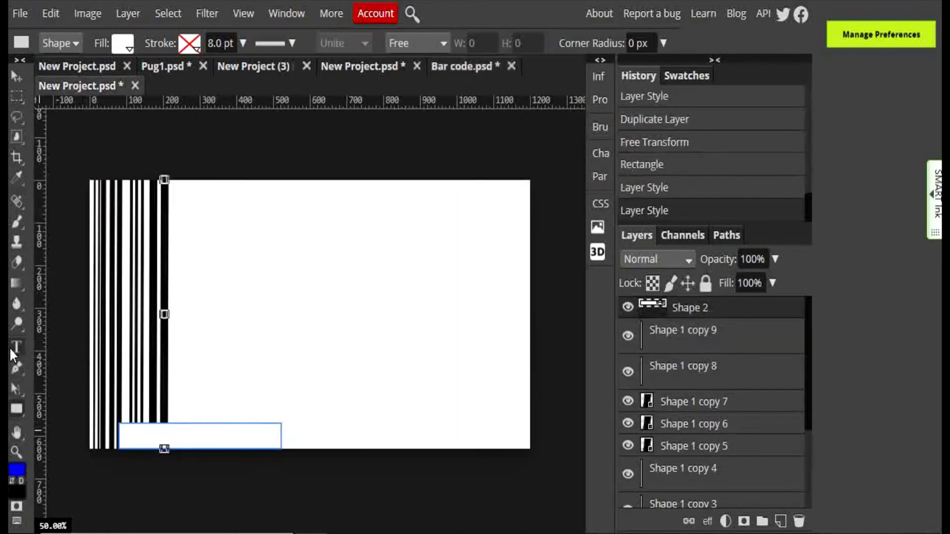
- Add a 40 px text box inside the white rectangle and type the digits 4 6 1 3 2
{"action": "left_click", "coordinate": [16, 346]}
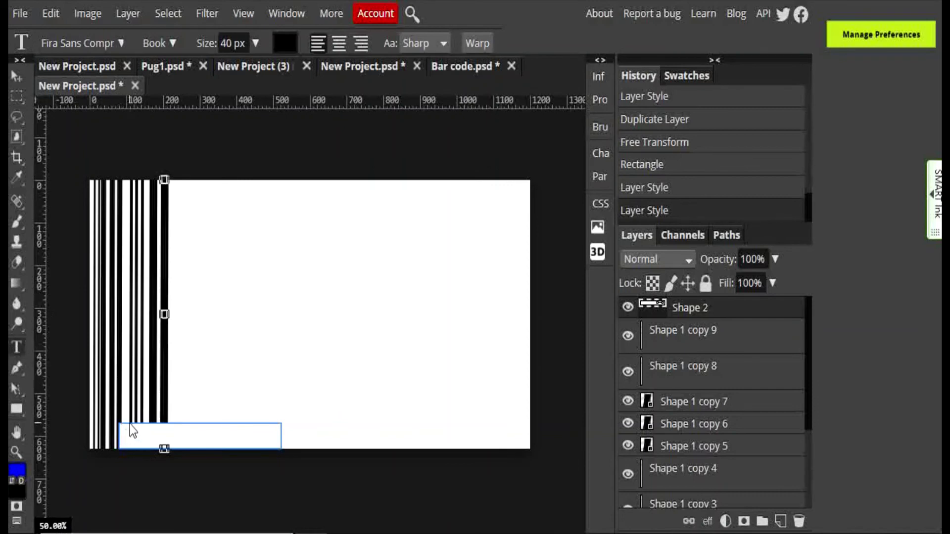
{"action": "left_click_drag", "start_coordinate": [126, 426], "coordinate": [252, 447]}
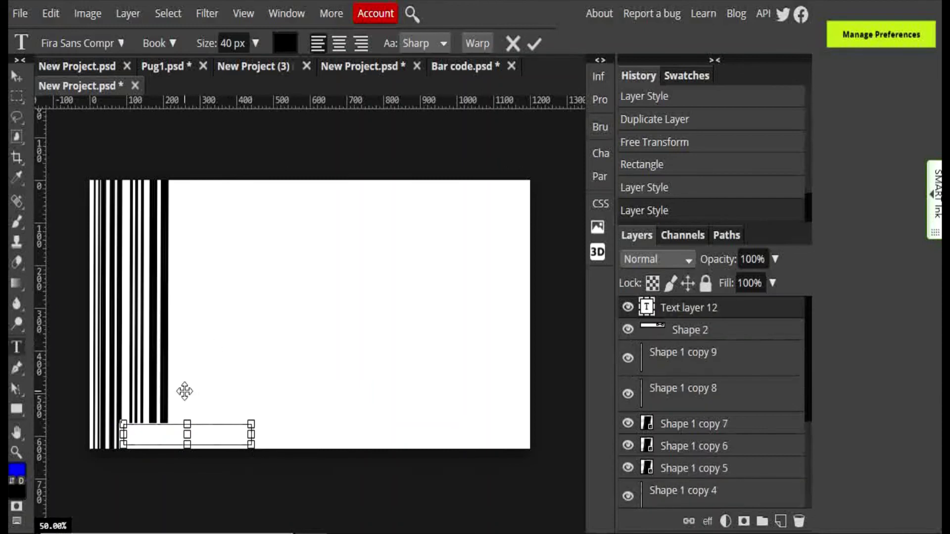
{"action": "left_click", "coordinate": [224, 43]}
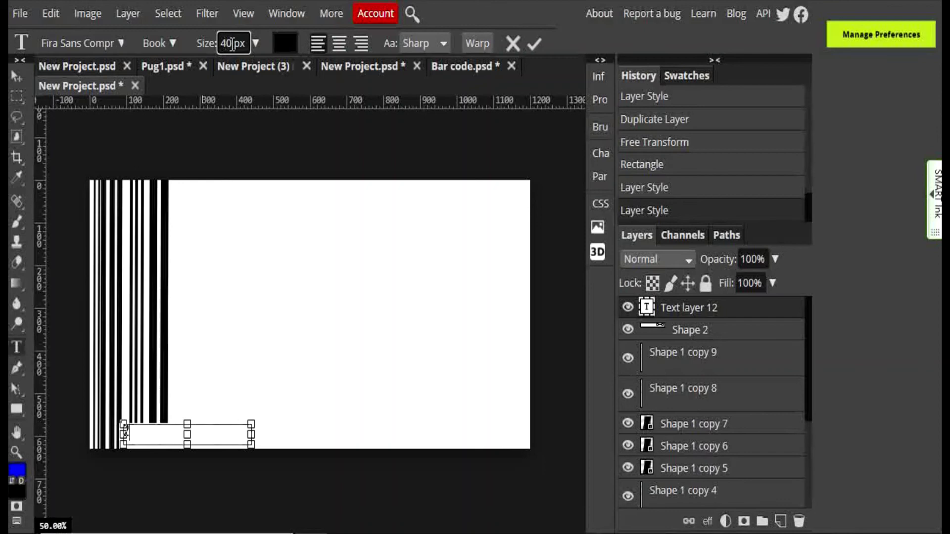
{"action": "left_click", "coordinate": [132, 434]}
{"action": "type", "text": "4  "}
{"action": "type", "text": "6 "}
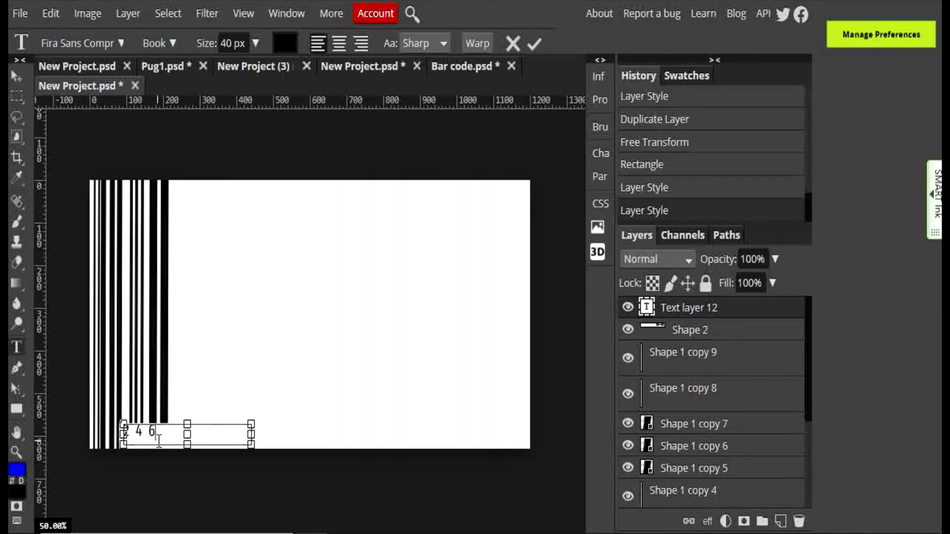
{"action": "type", "text": "1 "}
{"action": "type", "text": "3 2"}
- Compare with the finished Bar code document, then bring up File export choices for JPG
{"action": "left_click", "coordinate": [461, 66]}
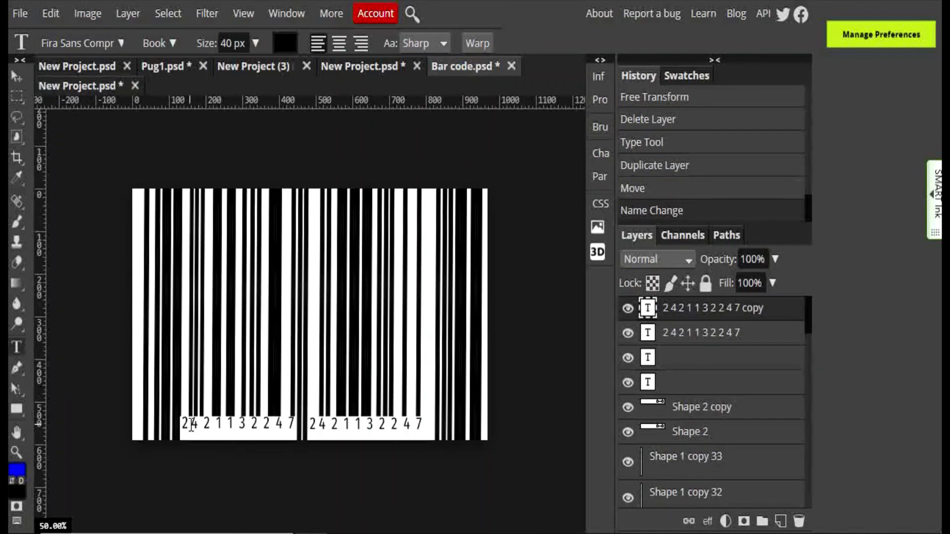
{"action": "left_click", "coordinate": [70, 86]}
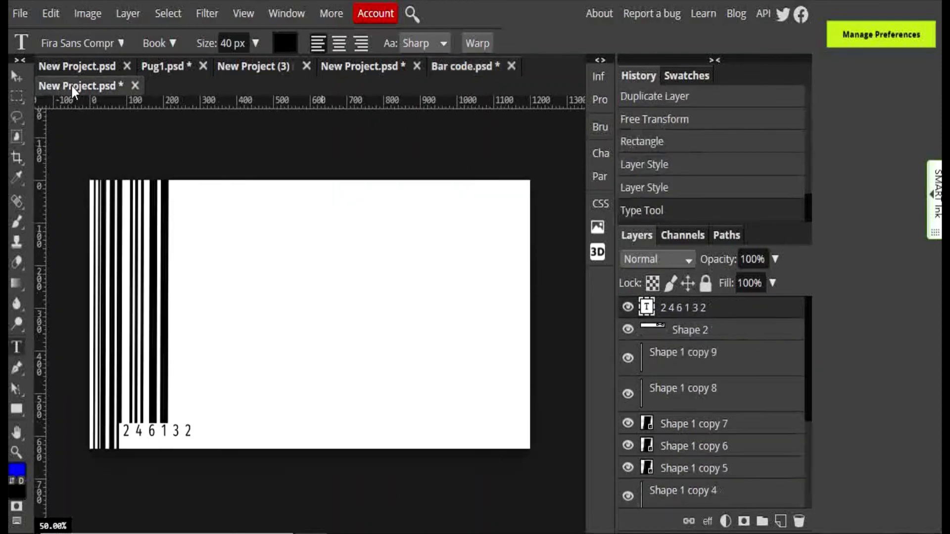
{"action": "left_click", "coordinate": [20, 14]}
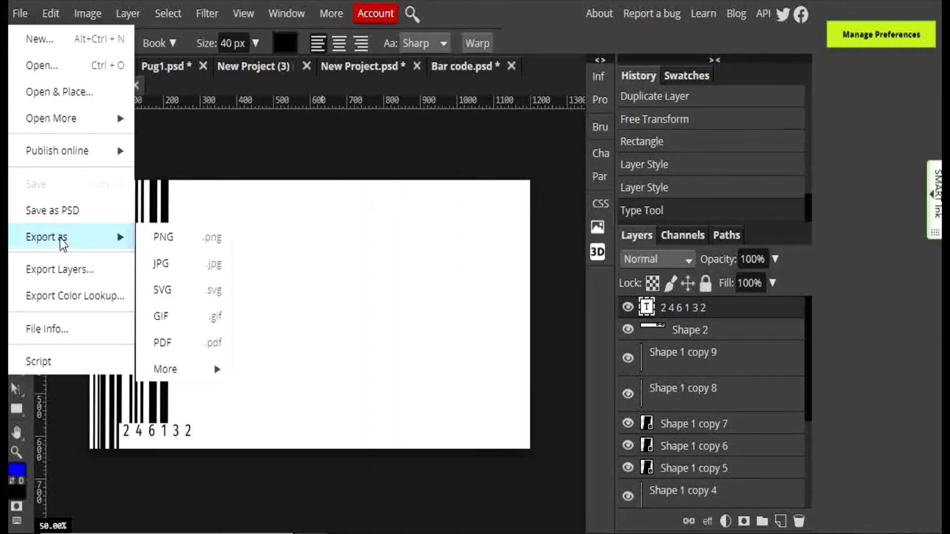